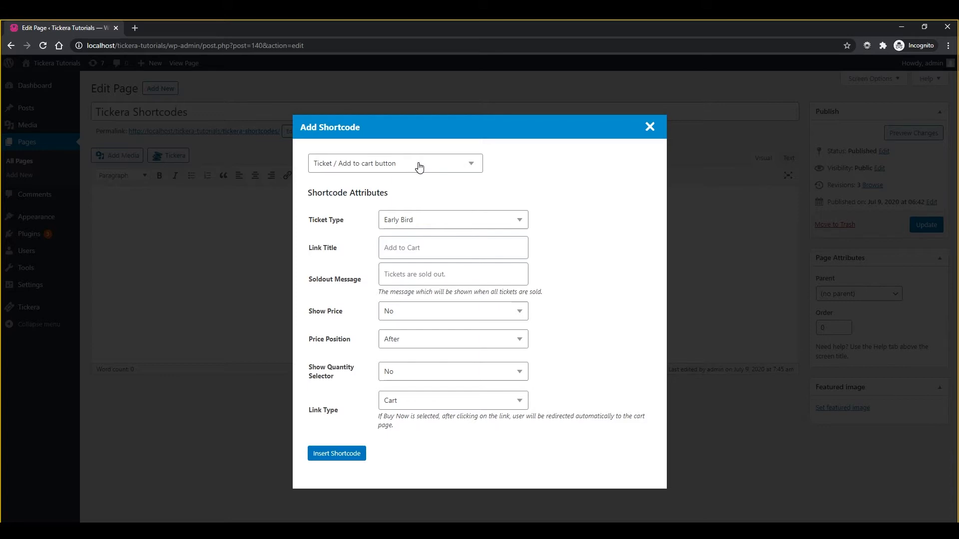
# Step: Choose the Ticket / Add to cart button shortcode and set its ticket type to Standard Ticket
pyautogui.click(378, 172)
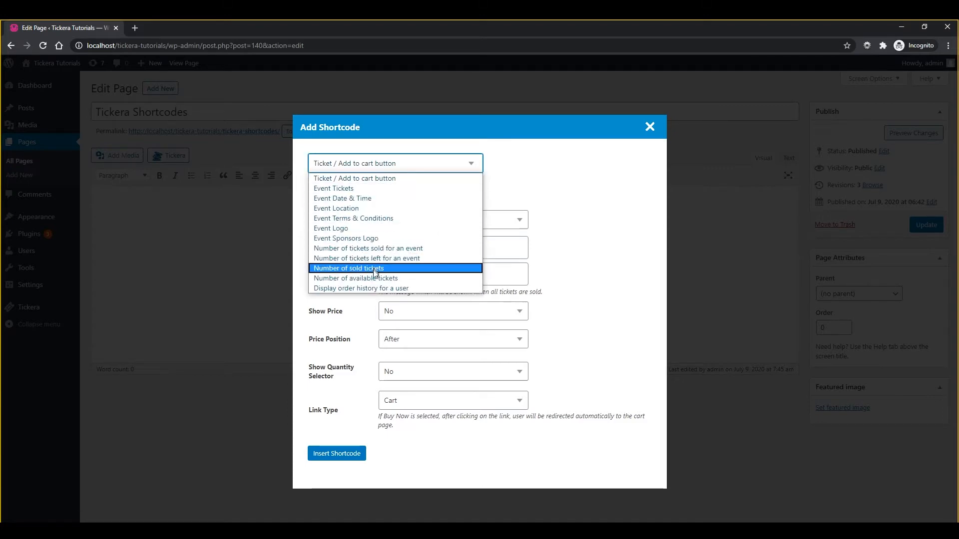
pyautogui.click(348, 179)
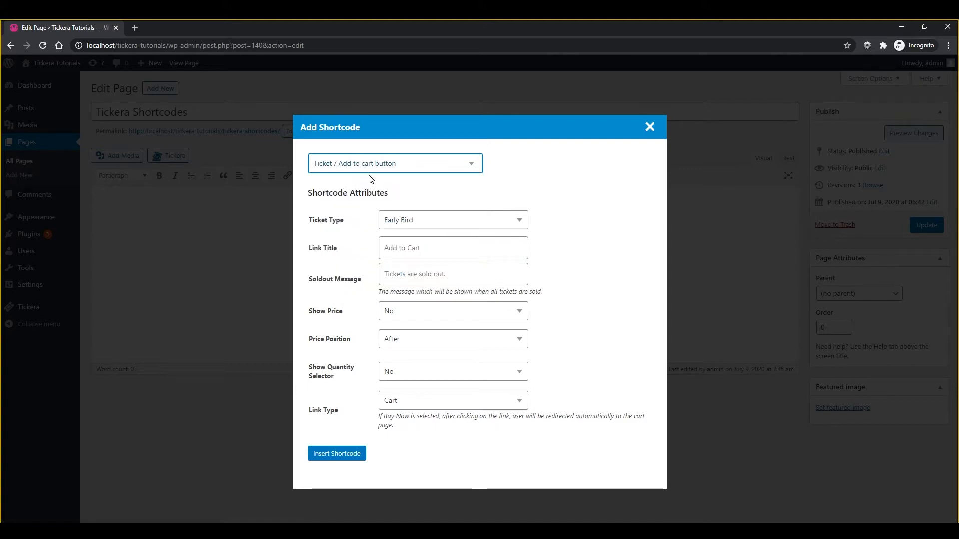
pyautogui.click(530, 179)
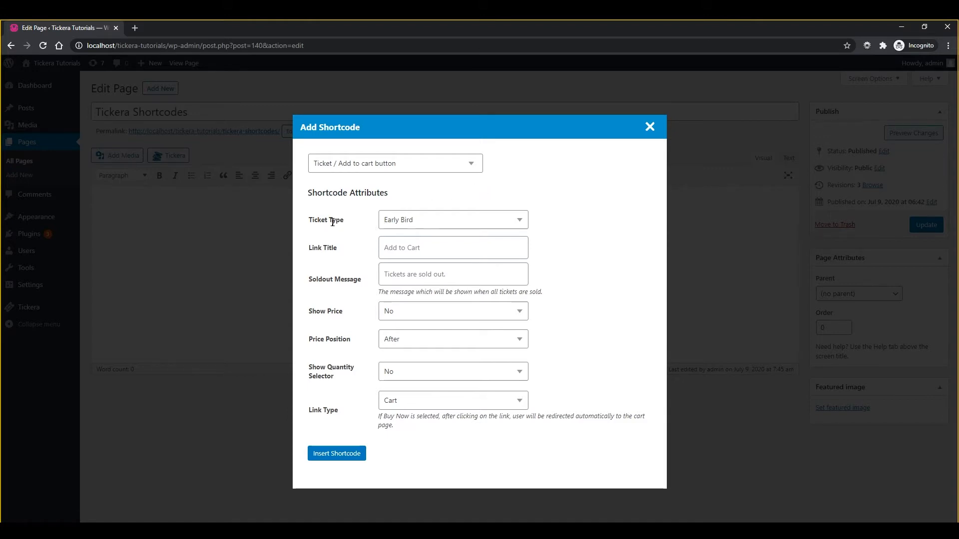
pyautogui.click(399, 225)
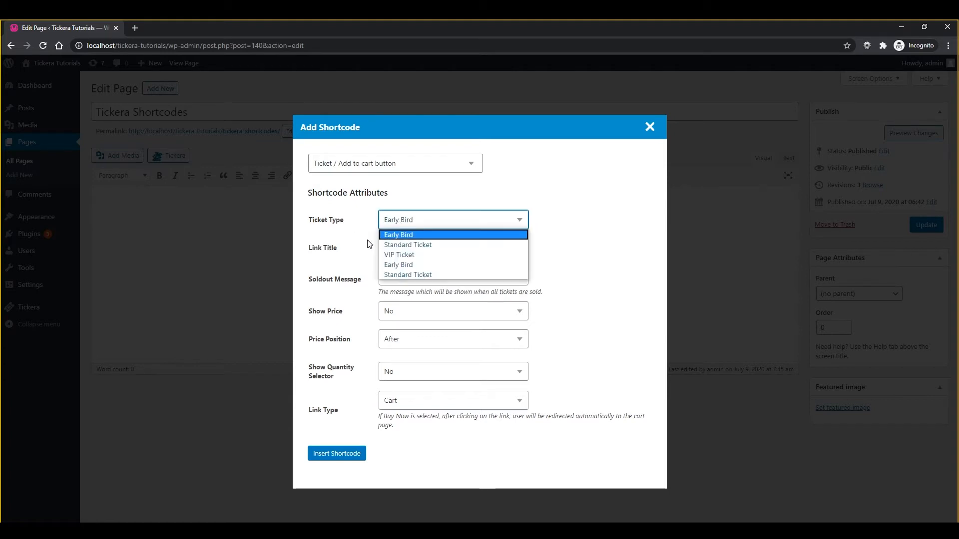
pyautogui.click(388, 274)
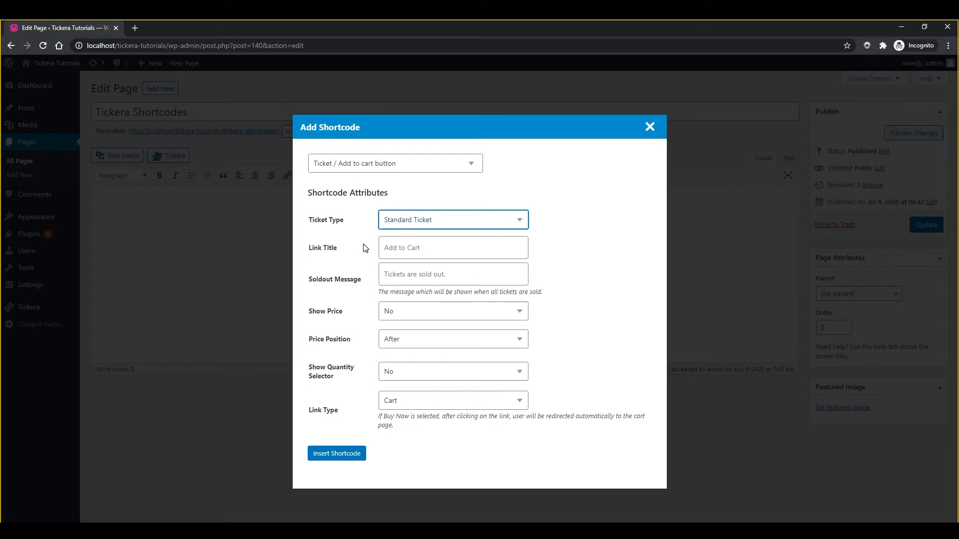
# Step: Set the shortcode's link title to "Add To Basket", leaving the sold-out message at its default
pyautogui.click(402, 249)
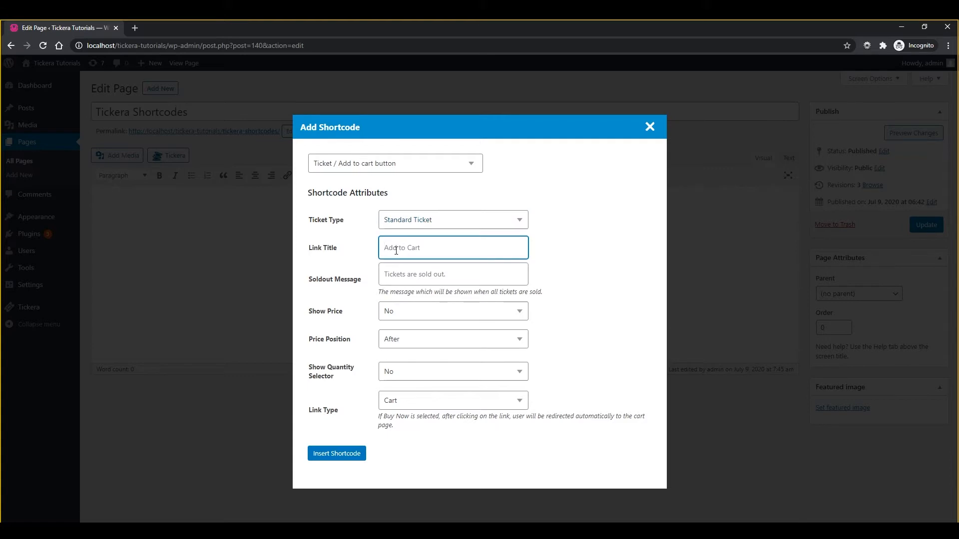
pyautogui.write('Add To Basket')
pyautogui.click(344, 270)
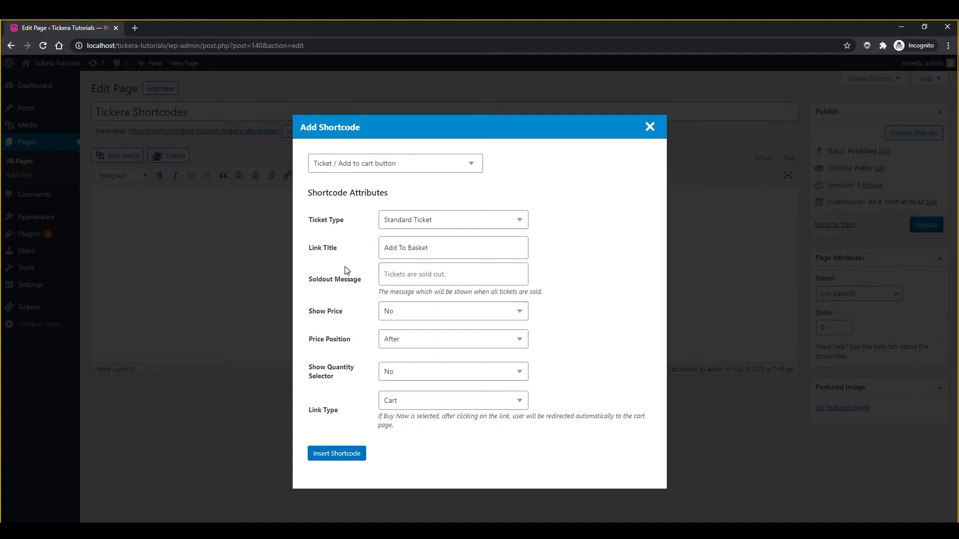
pyautogui.click(399, 280)
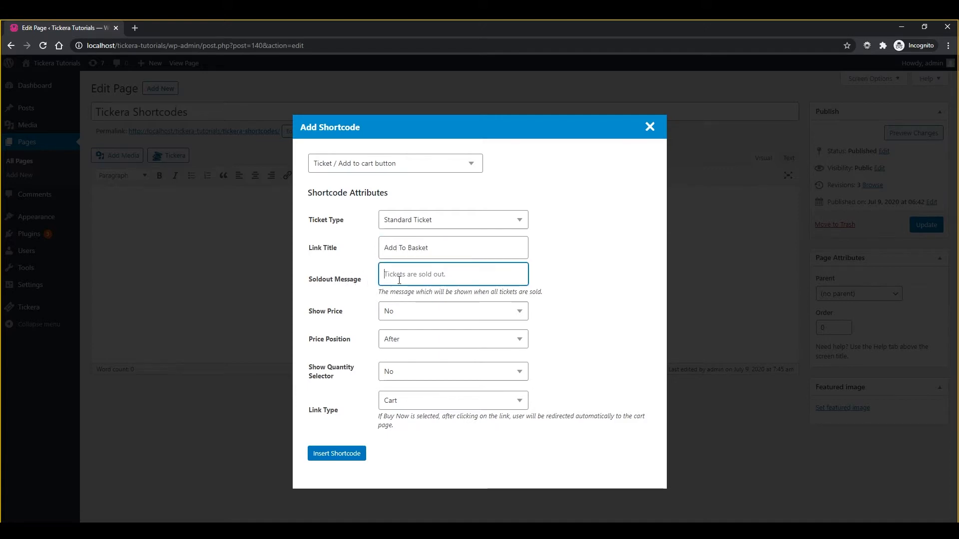
pyautogui.click(557, 282)
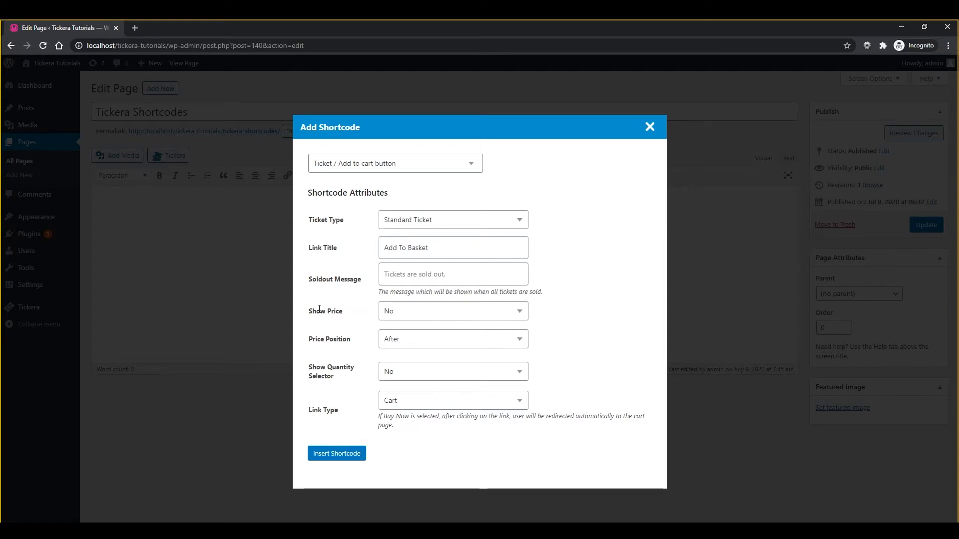
# Step: Set the ticket shortcode to show the price and position it before the link
pyautogui.click(394, 313)
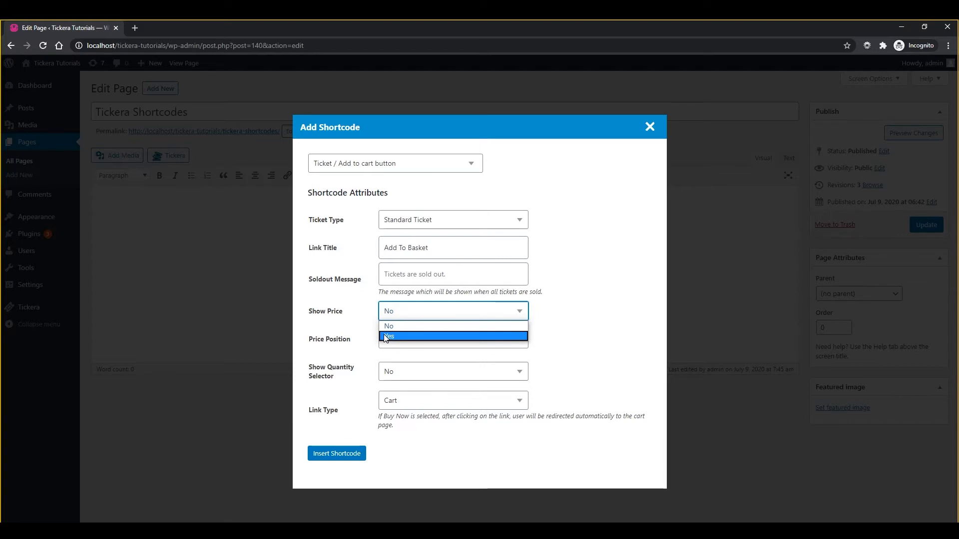
pyautogui.click(386, 336)
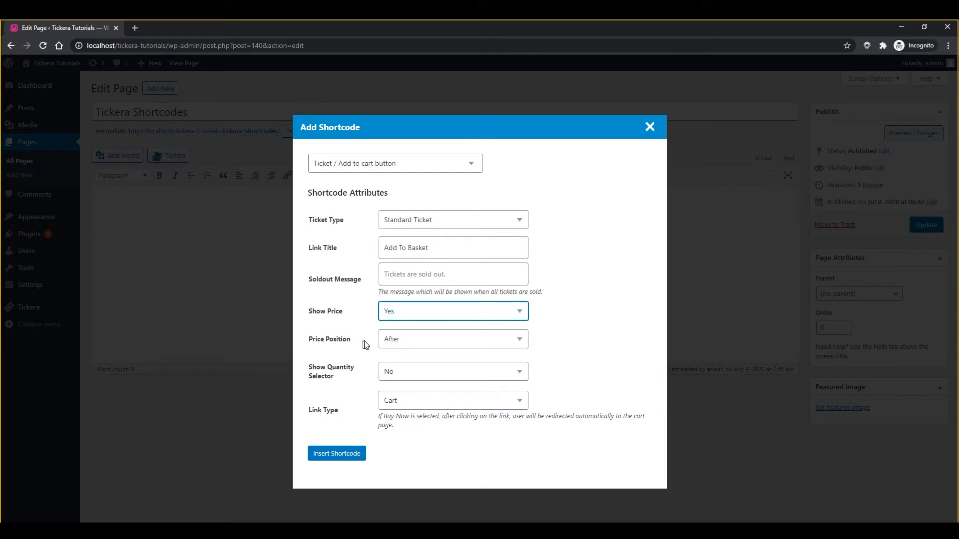
pyautogui.click(404, 343)
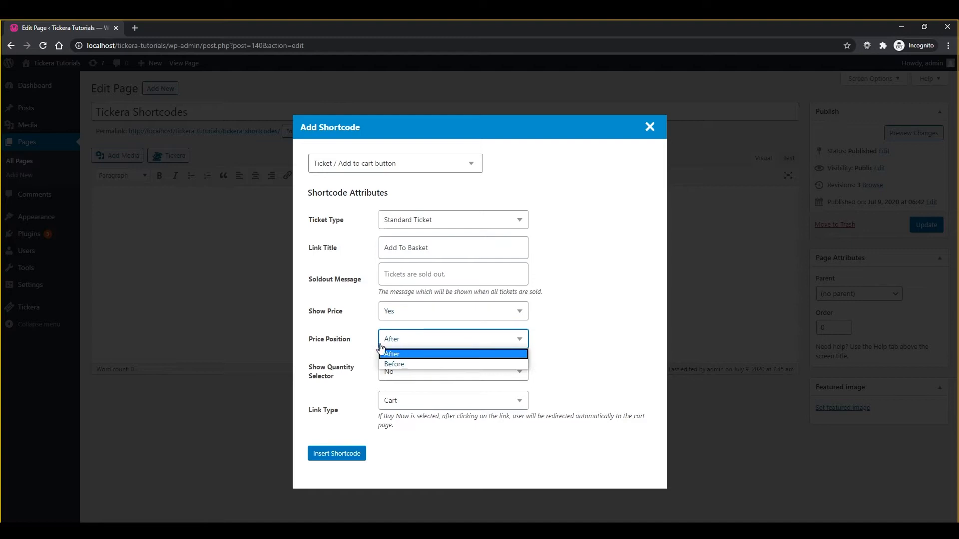
pyautogui.click(395, 364)
pyautogui.click(357, 357)
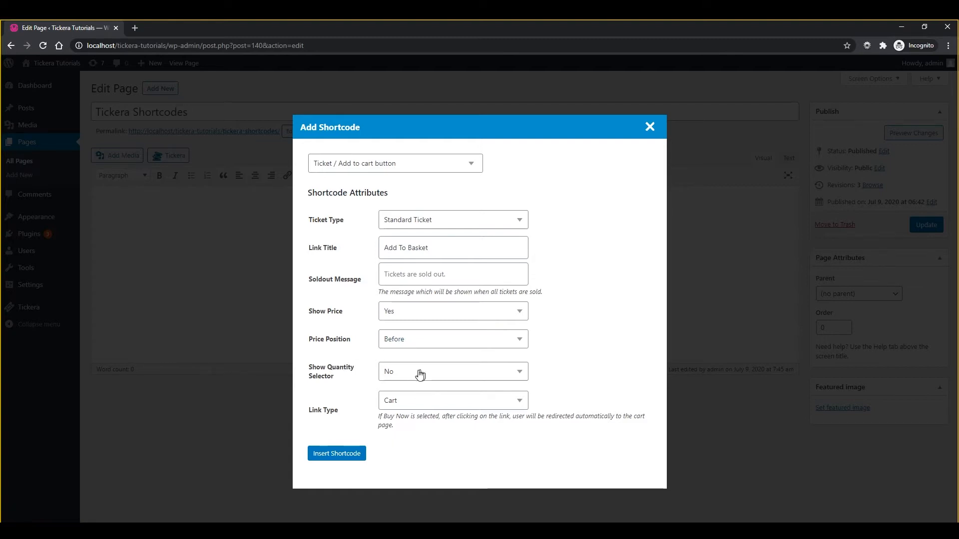
# Step: Enable the quantity selector for the ticket shortcode and choose Cart as the link type
pyautogui.click(494, 375)
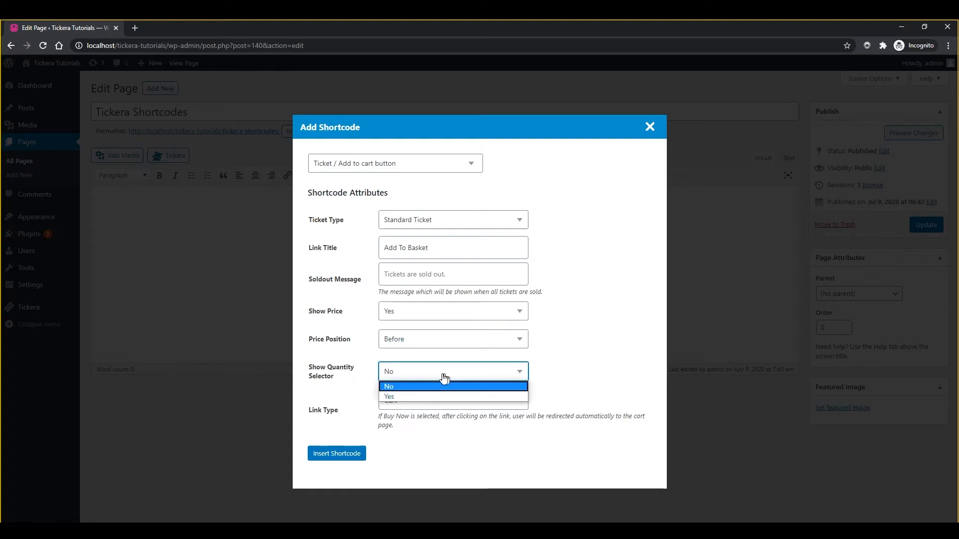
pyautogui.click(394, 396)
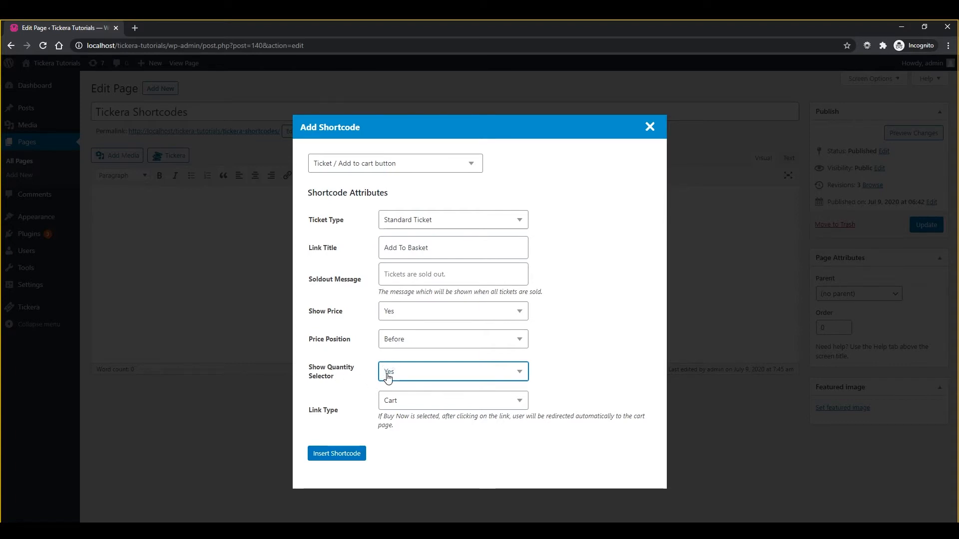
pyautogui.click(421, 404)
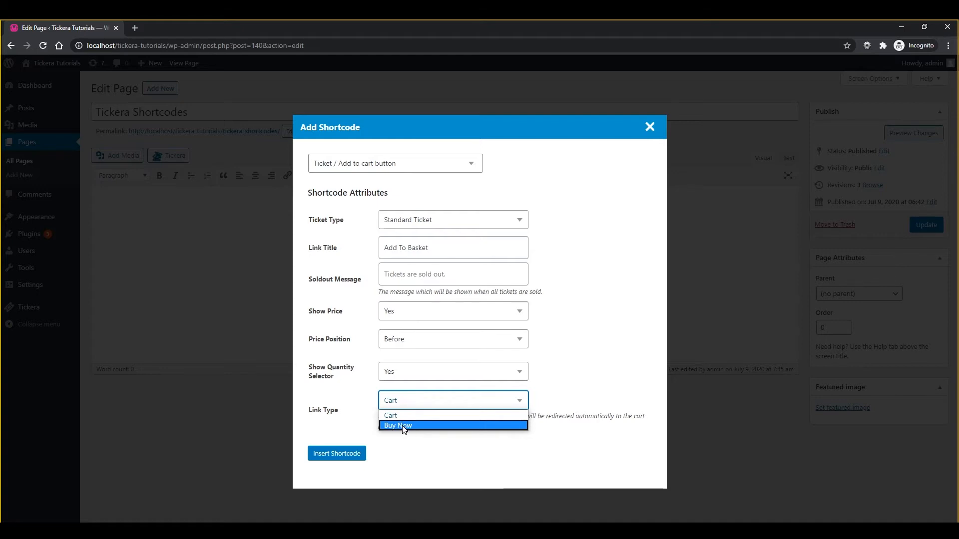
pyautogui.click(394, 415)
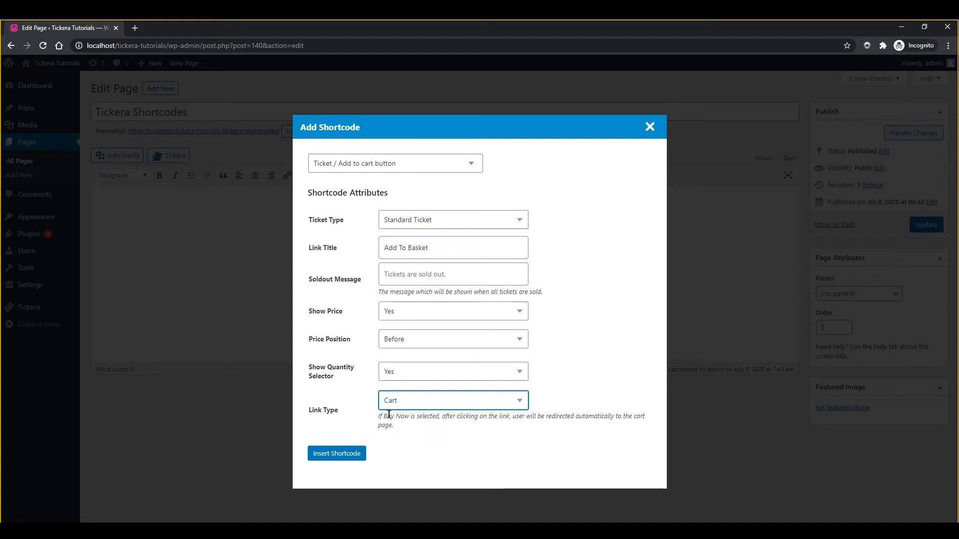
# Step: Insert the configured ticket shortcode into the Tickera Shortcodes page and update the page
pyautogui.click(353, 455)
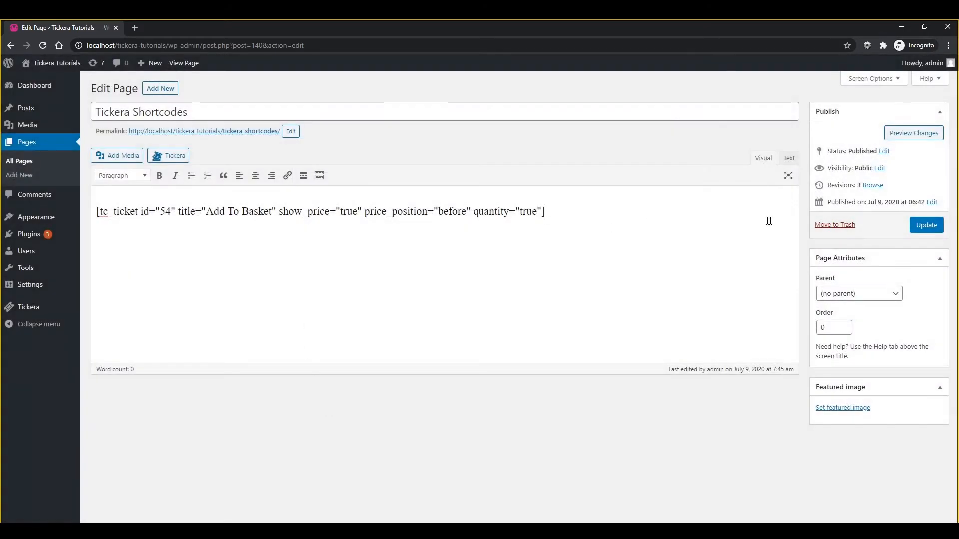
pyautogui.click(912, 226)
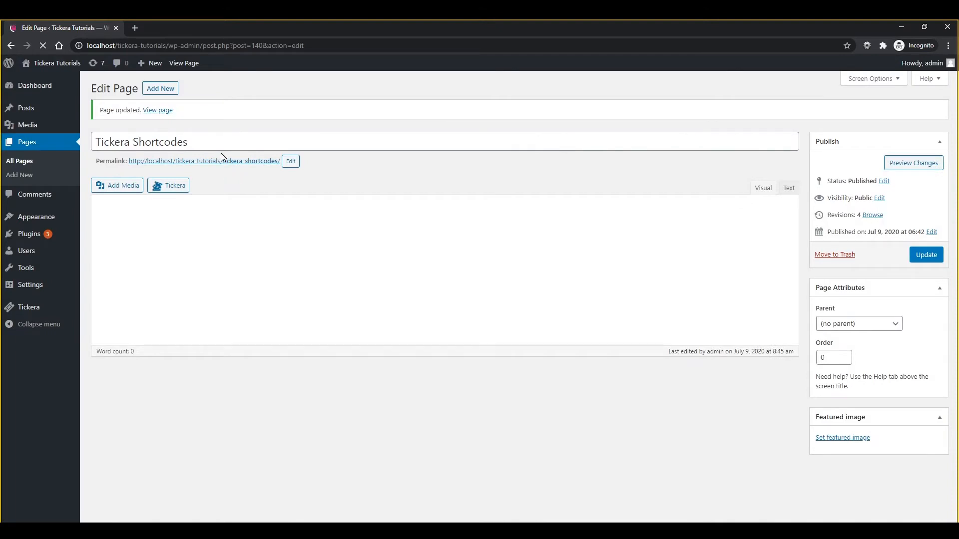
# Step: Open the published page and try out the ticket's quantity selector and Add To Basket link
pyautogui.click(227, 161)
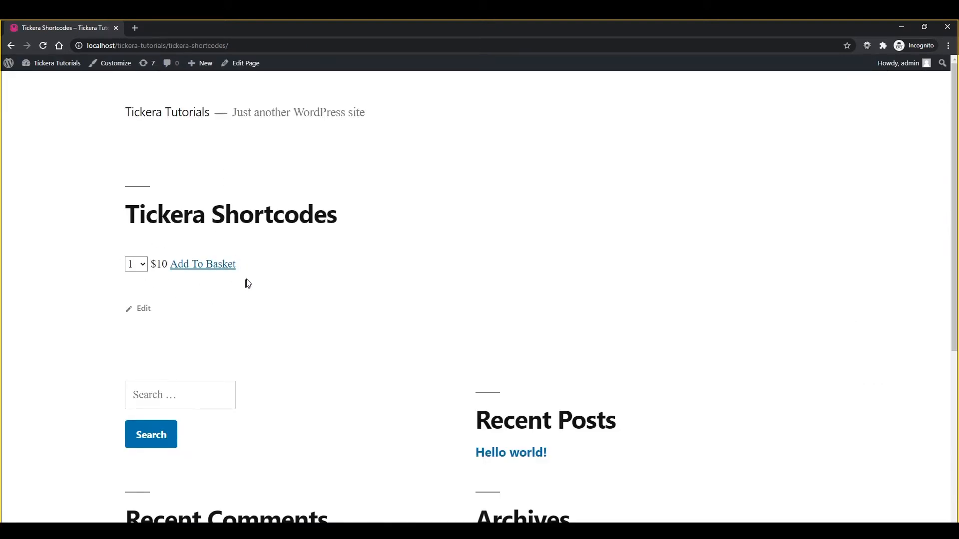
pyautogui.click(131, 264)
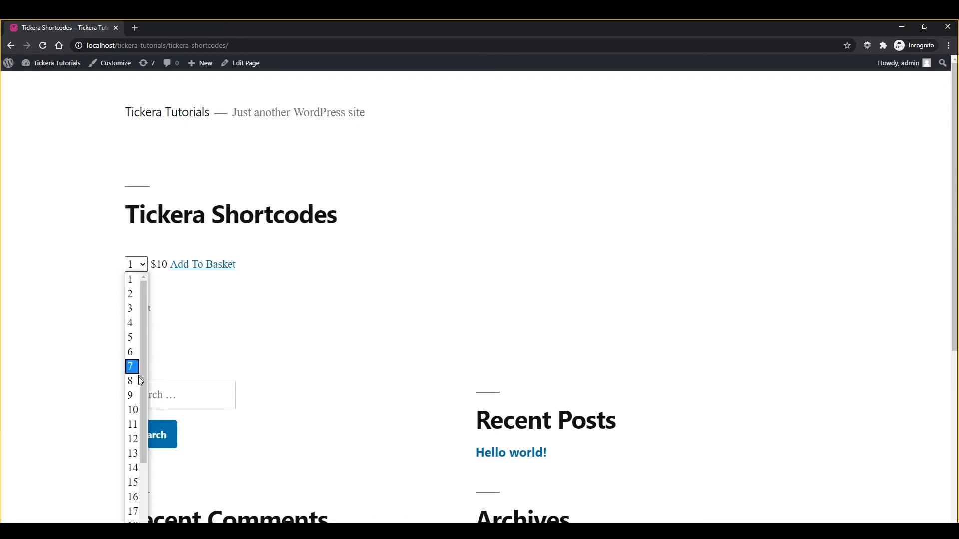
pyautogui.click(123, 255)
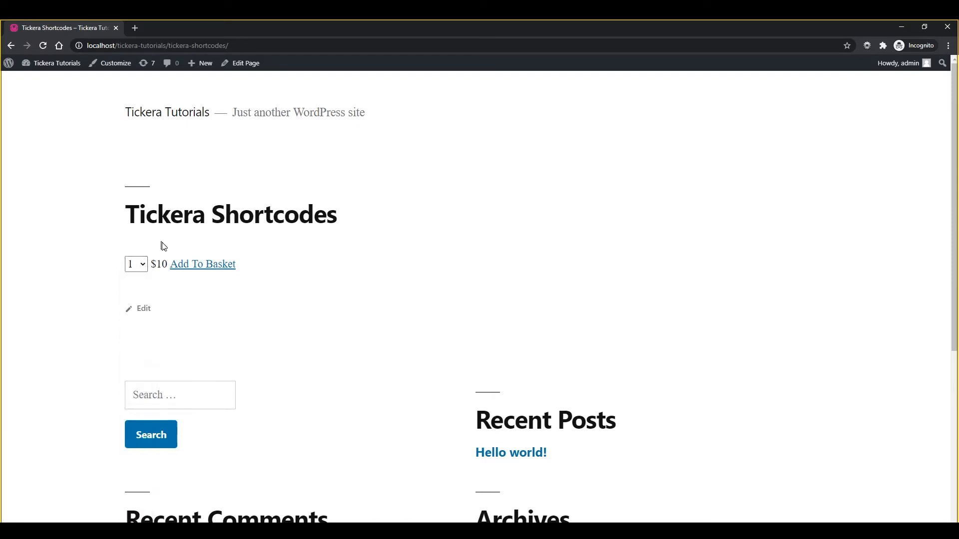
pyautogui.click(193, 271)
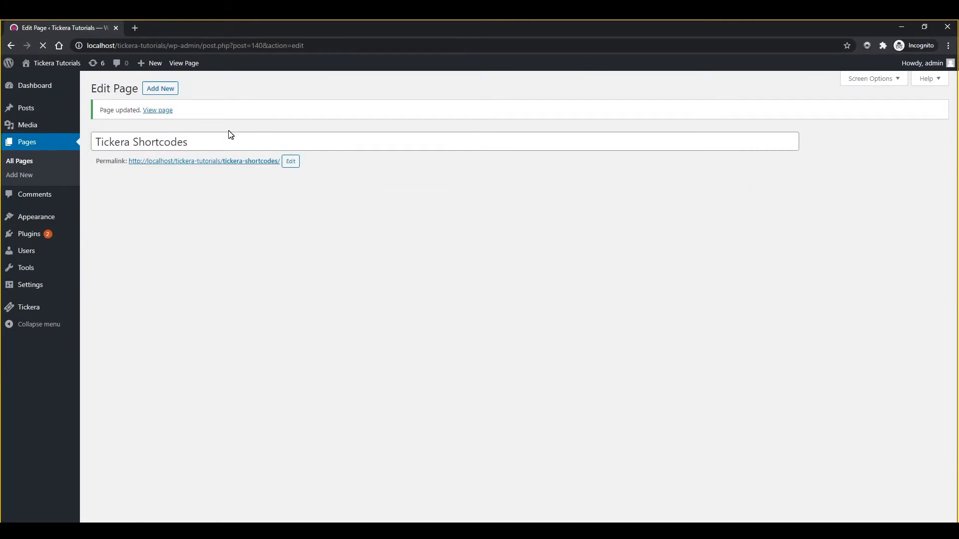
# Step: Insert an Event Tickets shortcode for Tickera Fest 2020 with the quantity selector enabled into the page content
pyautogui.click(211, 250)
pyautogui.click(171, 186)
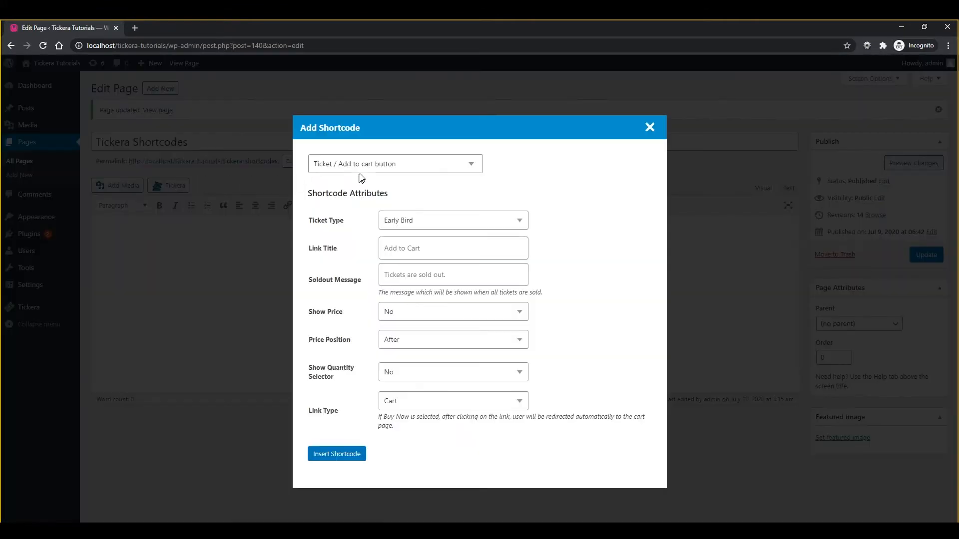
pyautogui.click(395, 166)
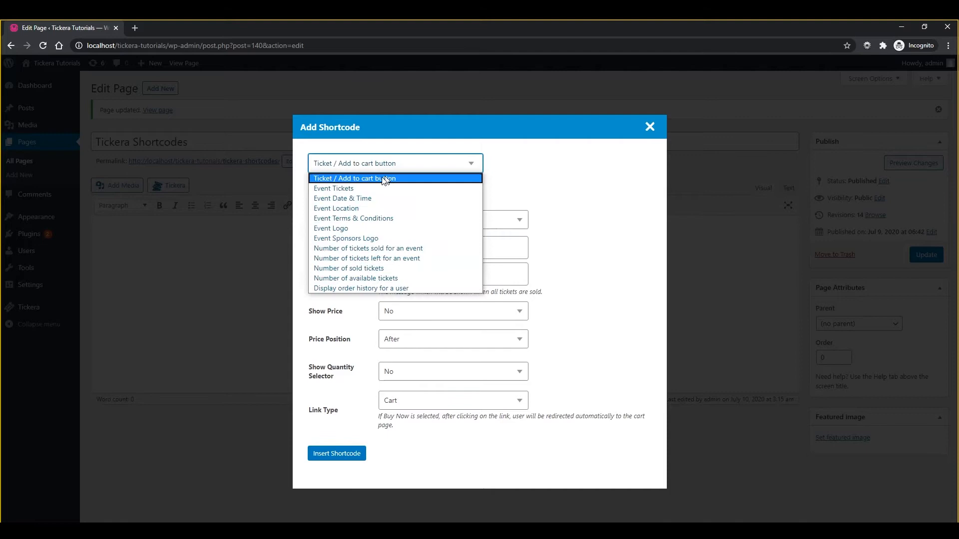
pyautogui.click(339, 188)
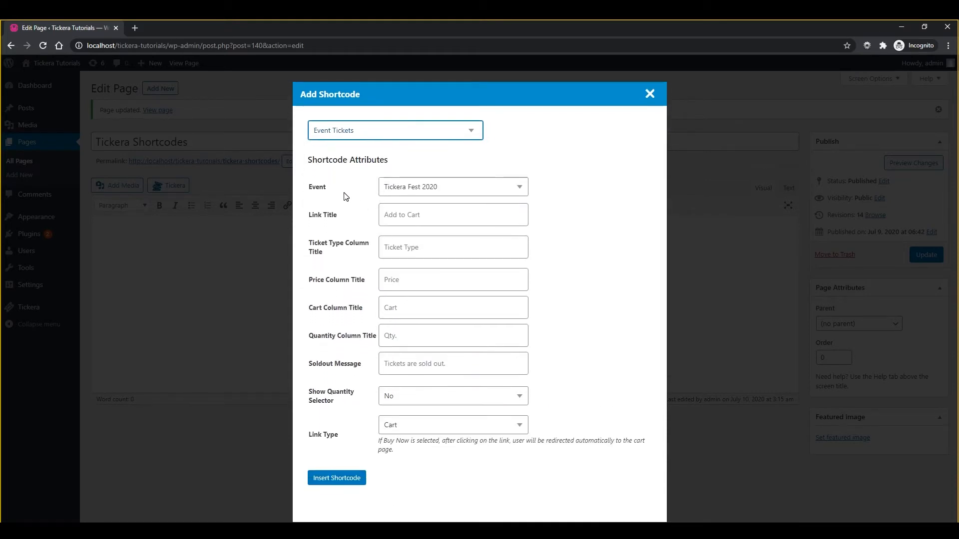
pyautogui.click(387, 398)
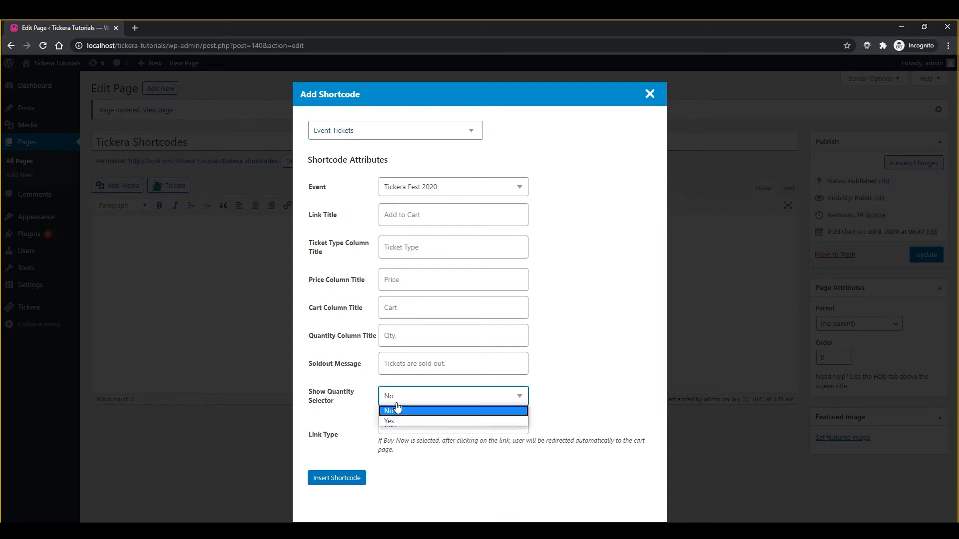
pyautogui.click(387, 420)
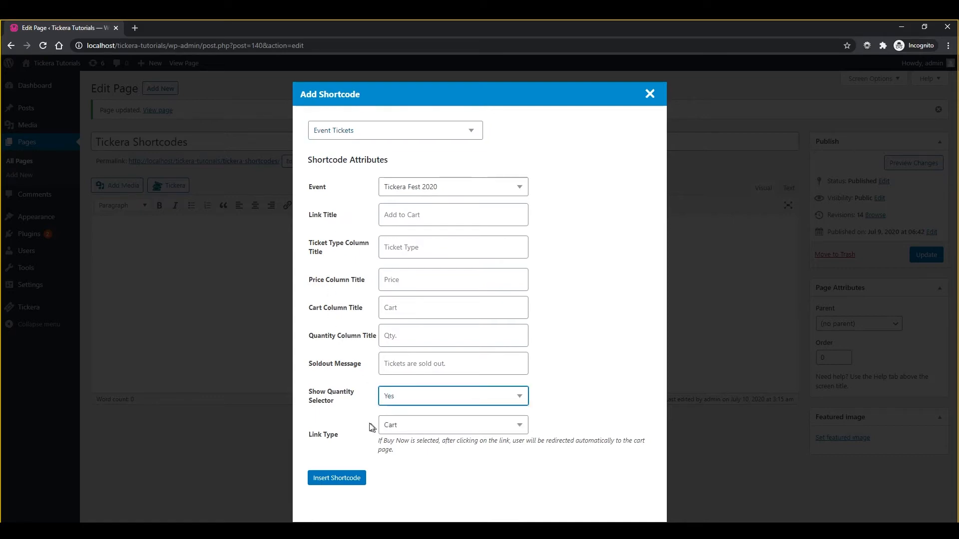
pyautogui.click(337, 478)
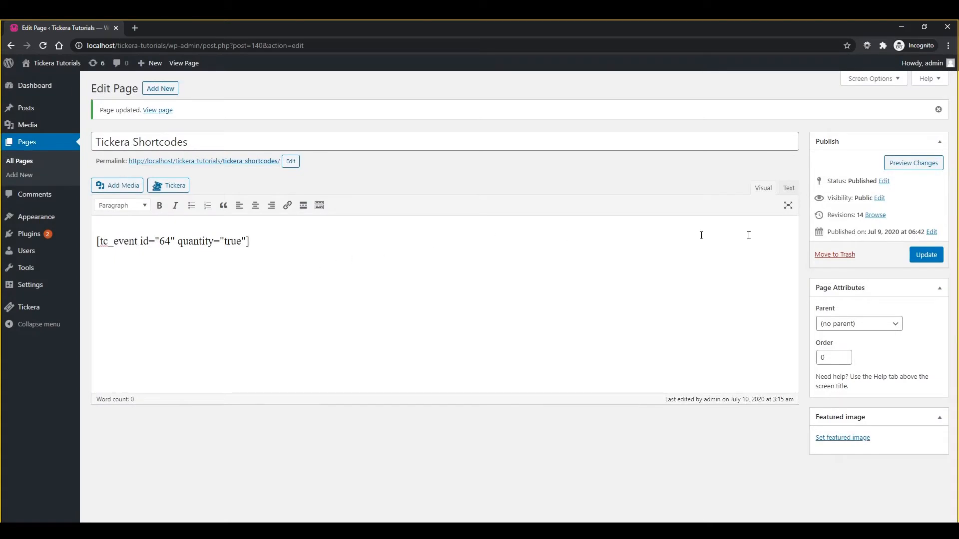
# Step: Update the page and open its published version in a new browser tab
pyautogui.click(926, 254)
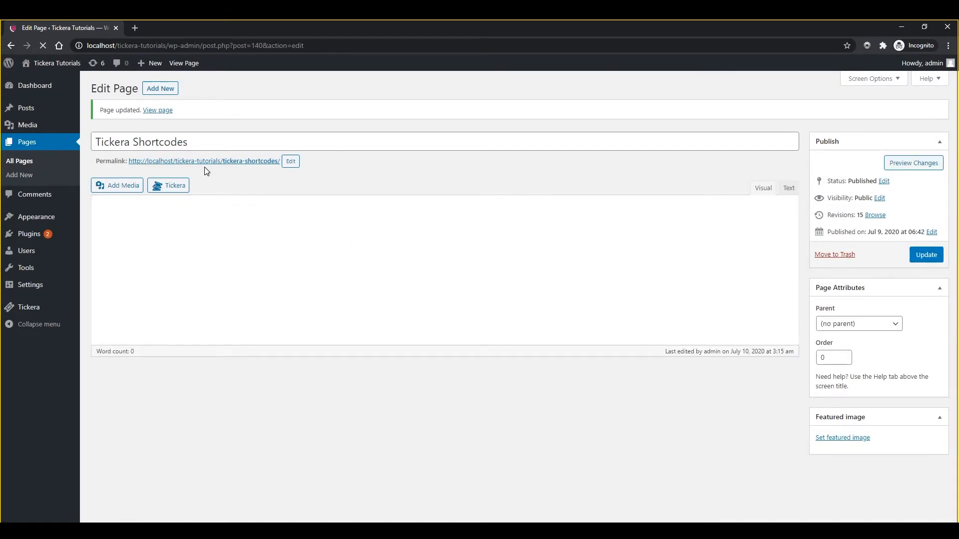
pyautogui.middleClick(210, 160)
pyautogui.click(183, 28)
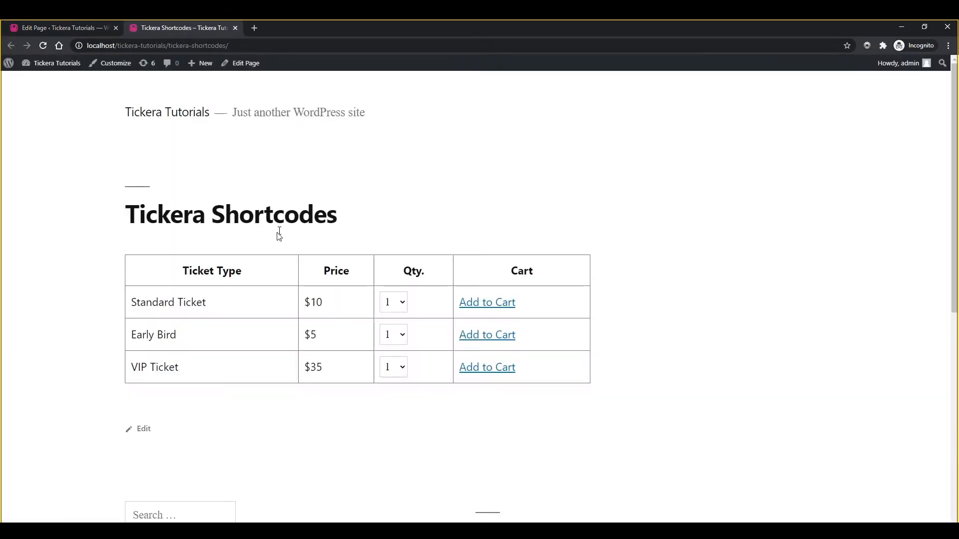
# Step: Compare the event shortcode in the page editor with the ticket table on the published page
pyautogui.click(83, 32)
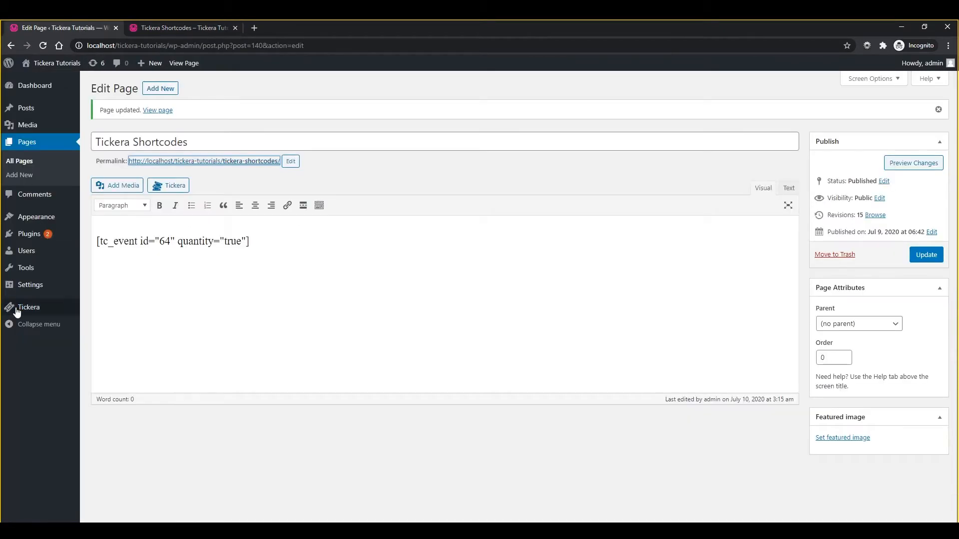
pyautogui.moveTo(63, 314)
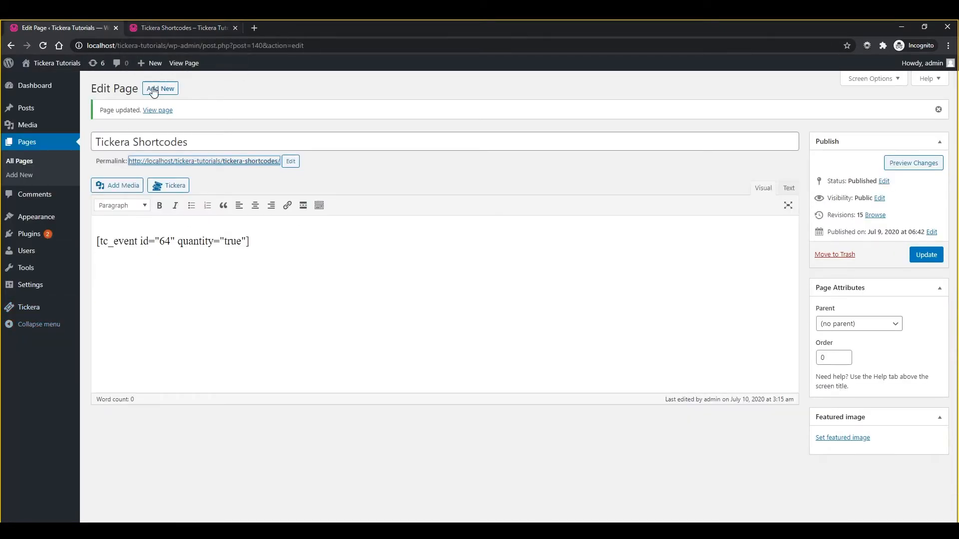
pyautogui.click(157, 30)
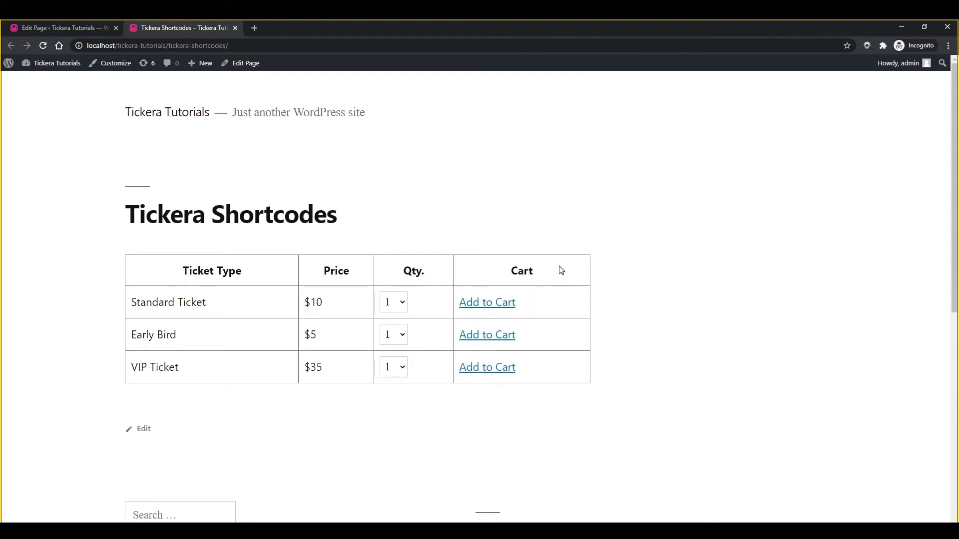
# Step: Close the published page's browser tab and place the cursor in the event shortcode in the page editor
pyautogui.click(90, 28)
pyautogui.click(213, 26)
pyautogui.click(236, 28)
pyautogui.click(247, 262)
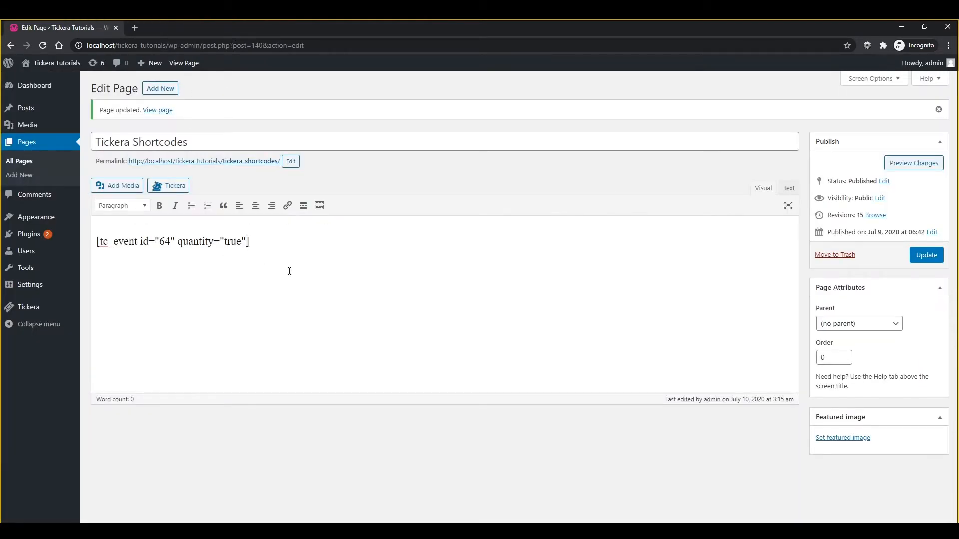
# Step: Clear the page content and start a new Event Tickets shortcode for the event Tickera Fest 2020
pyautogui.hotkey('ctrl', 'a')
pyautogui.press('BackSpace')
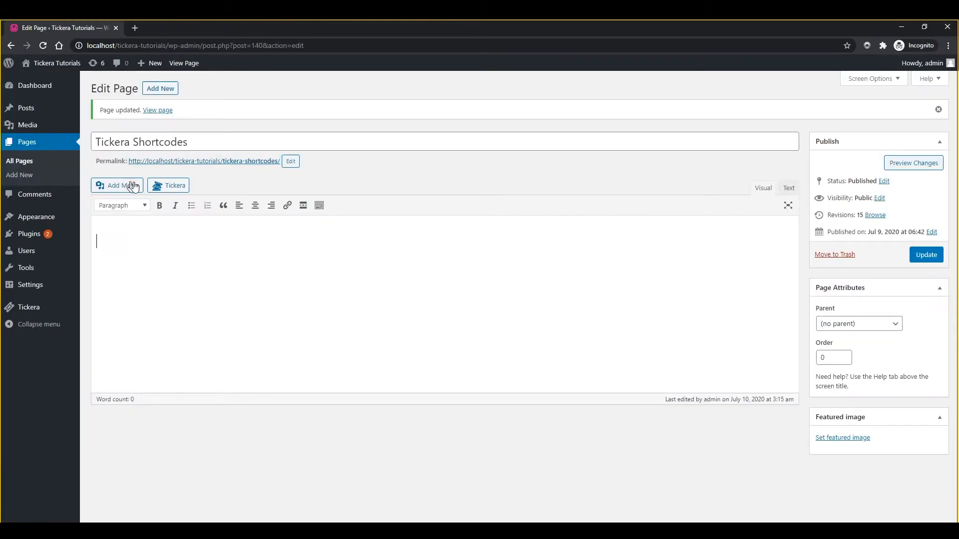
pyautogui.click(169, 185)
pyautogui.click(332, 170)
pyautogui.click(332, 188)
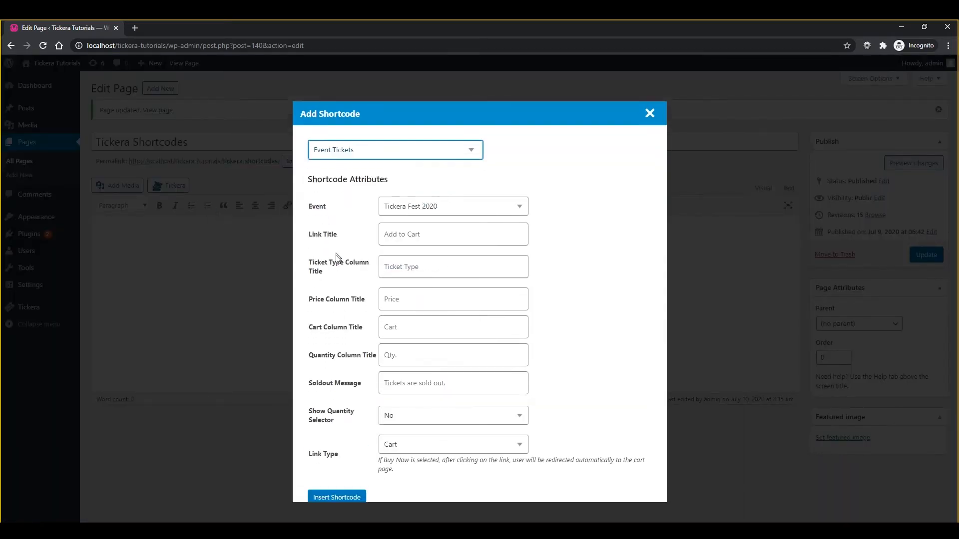
pyautogui.press('XF86AudioLowerVolume')
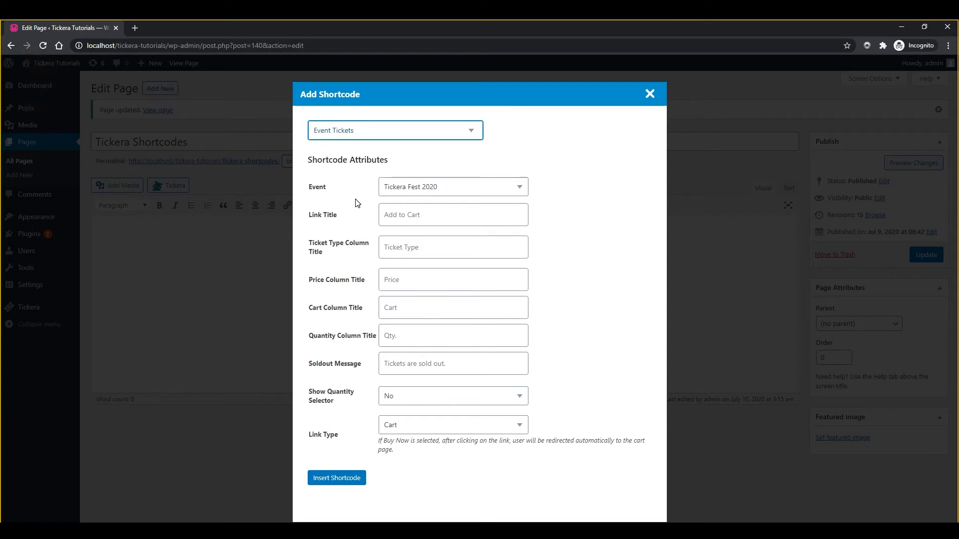
pyautogui.click(422, 193)
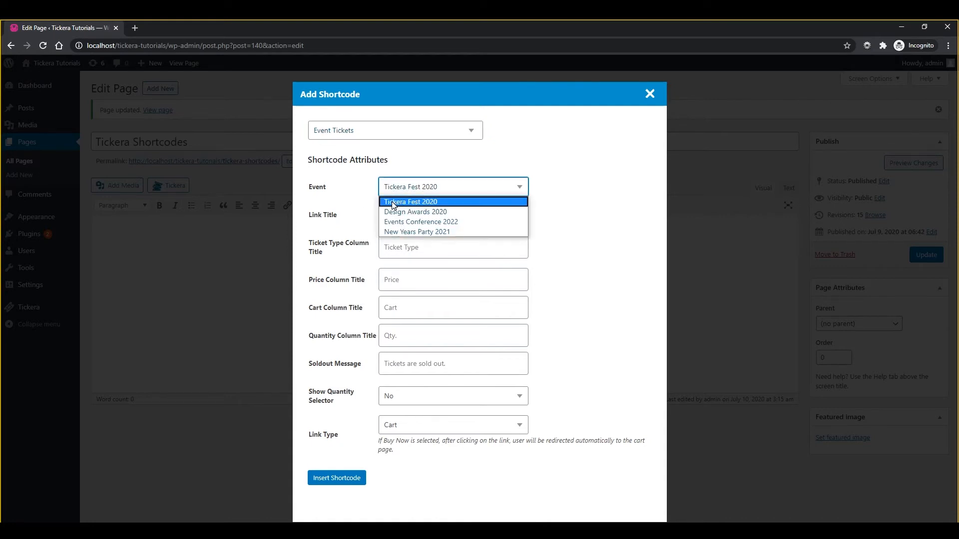
pyautogui.click(393, 205)
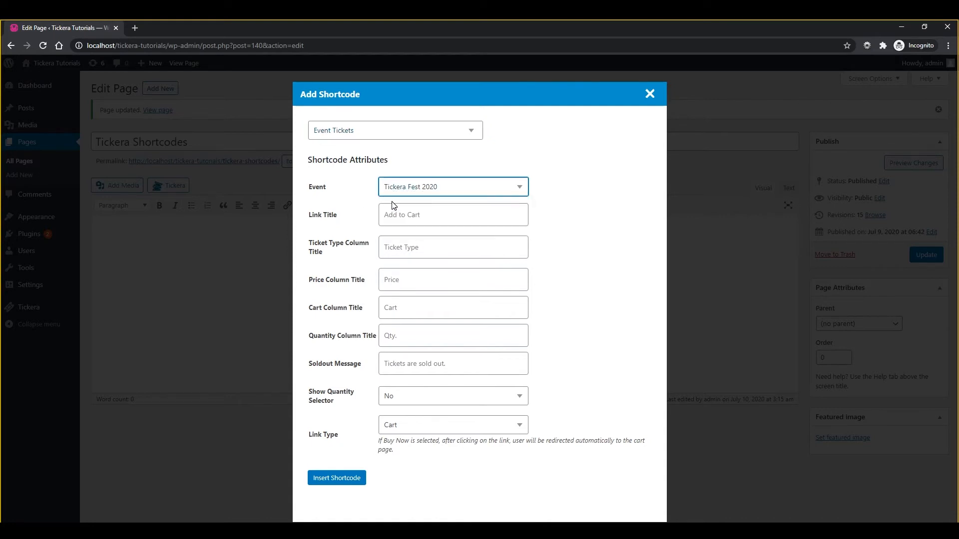
pyautogui.click(371, 231)
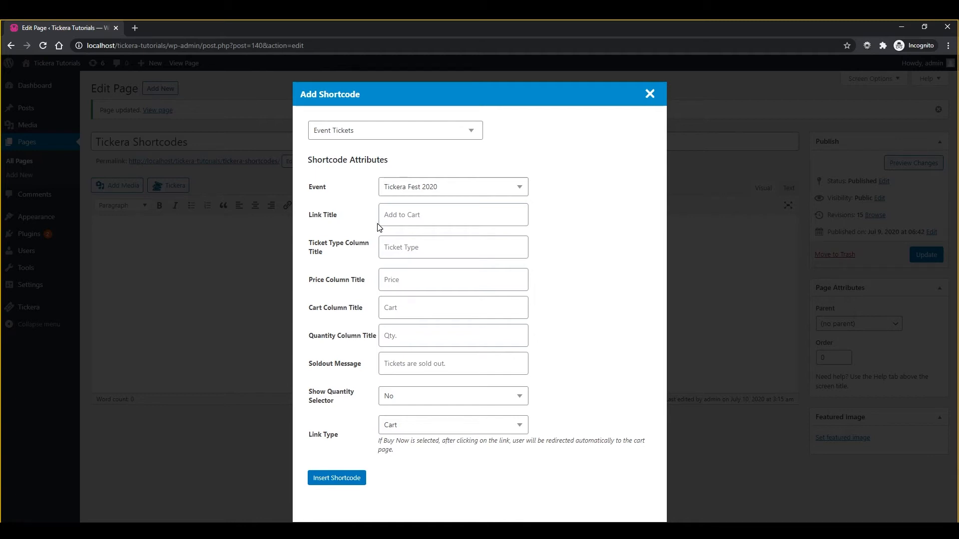
# Step: Set the shortcode's link title to "Add To Basket" and leave the column titles and sold-out message at their defaults
pyautogui.click(388, 215)
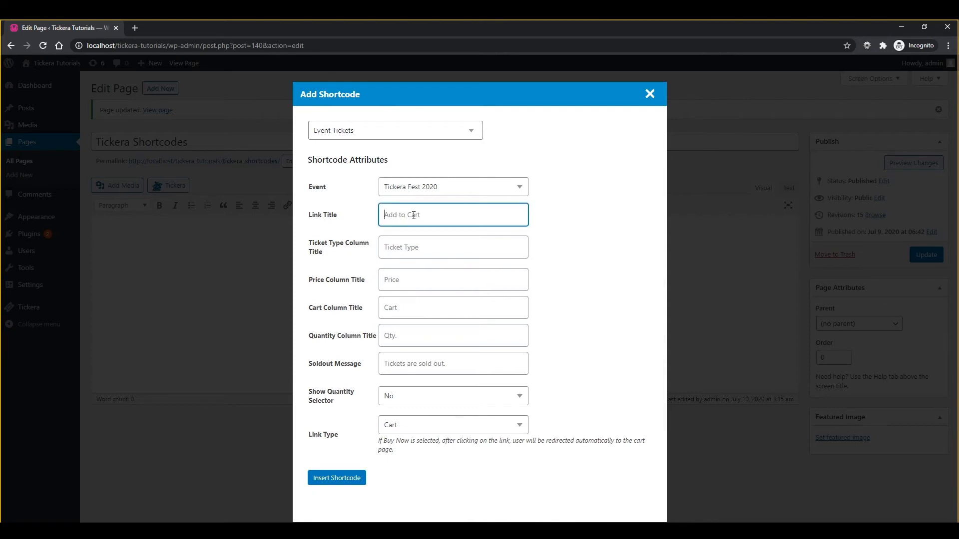
pyautogui.write('Add To Basket')
pyautogui.click(375, 254)
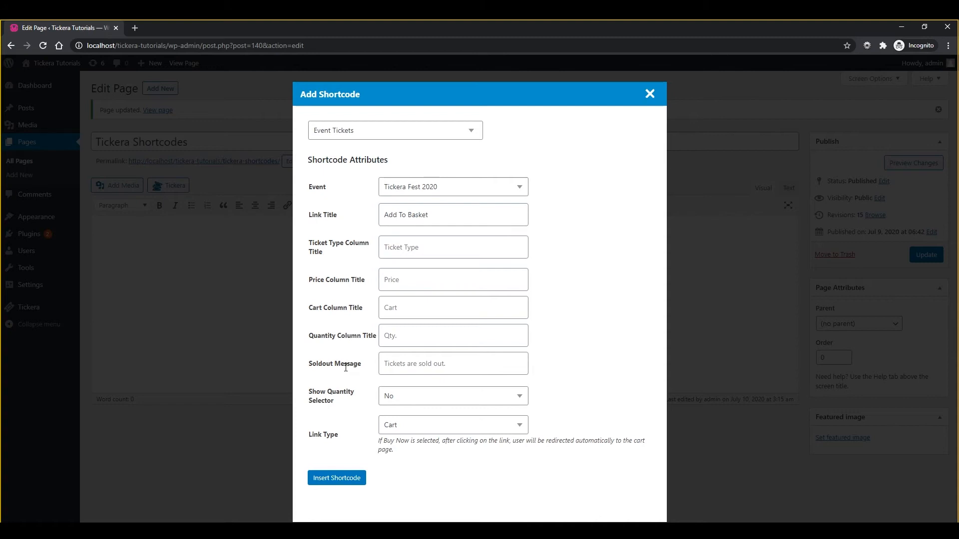
pyautogui.click(395, 363)
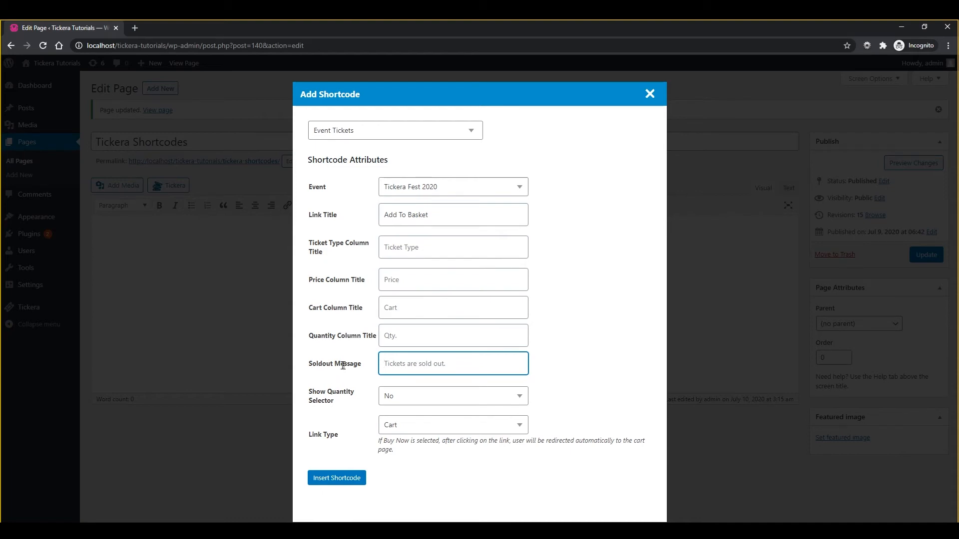
pyautogui.click(376, 370)
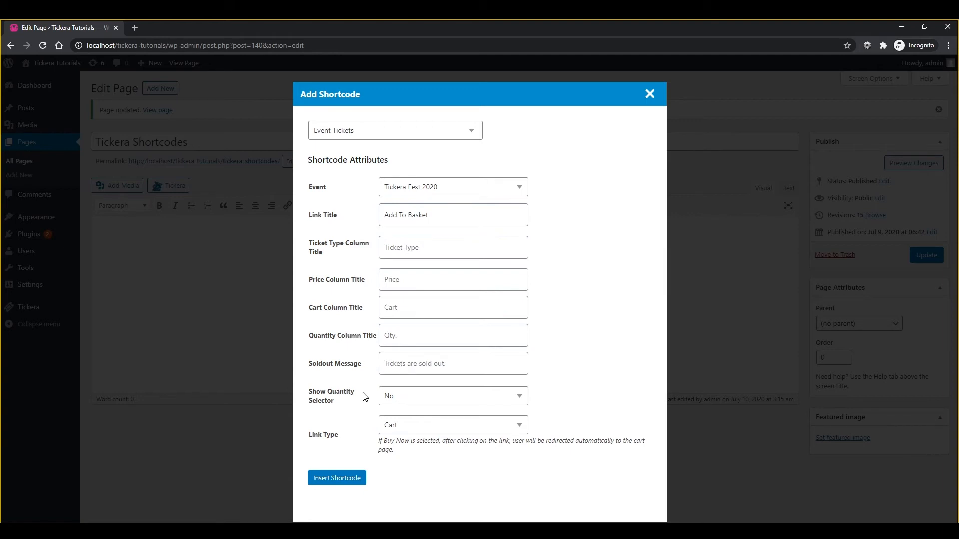
# Step: Enable the quantity selector, keep the link type as Cart, and insert the shortcode into the page content
pyautogui.click(406, 399)
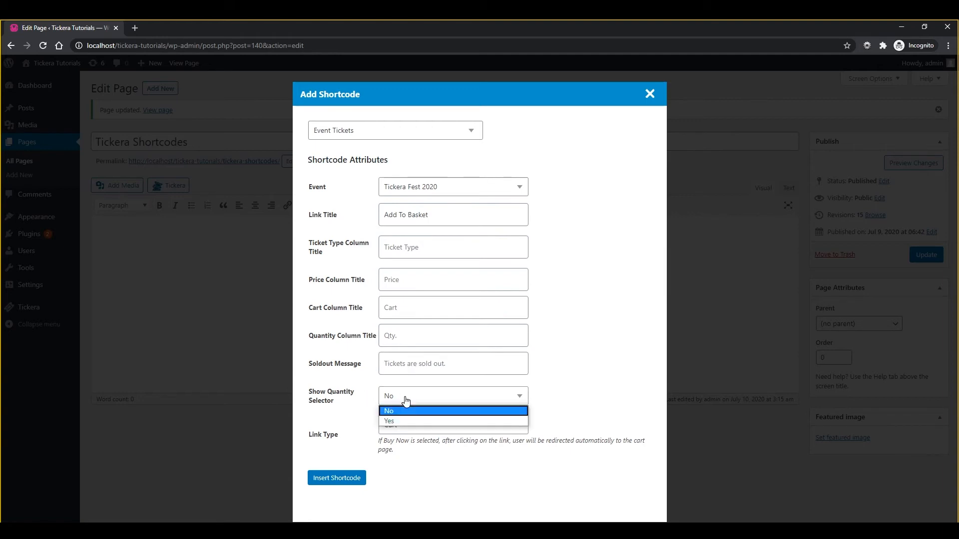
pyautogui.click(387, 421)
pyautogui.click(395, 428)
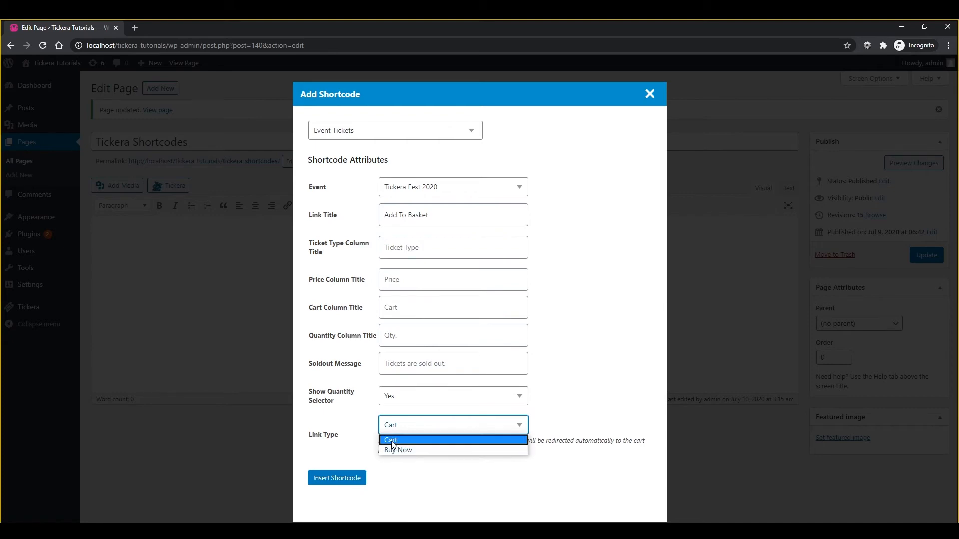
pyautogui.click(392, 441)
pyautogui.click(350, 478)
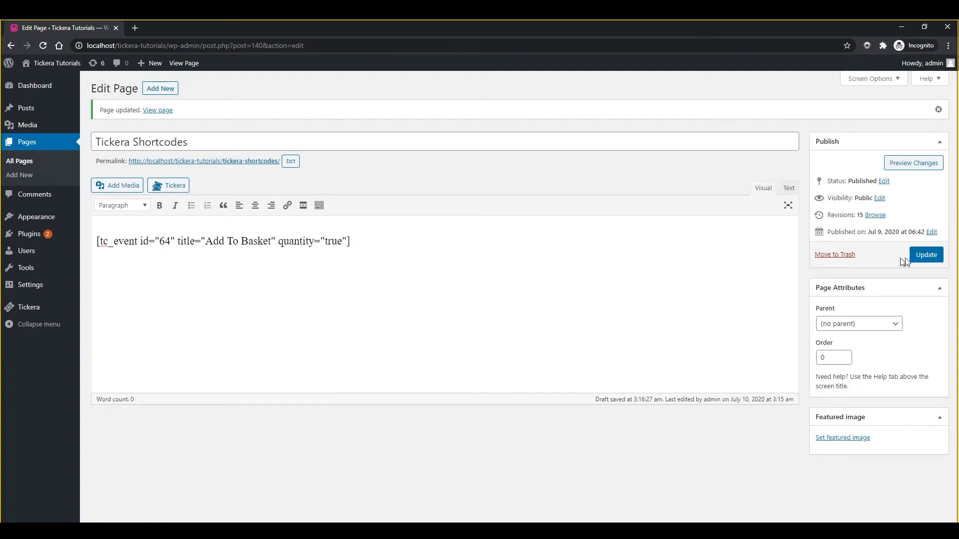
# Step: Update the page, check the ticket table on its published version in a new browser tab, and return to the page editor
pyautogui.click(927, 255)
pyautogui.keyDown('ctrl'); pyautogui.click(263, 162); pyautogui.keyUp('ctrl')
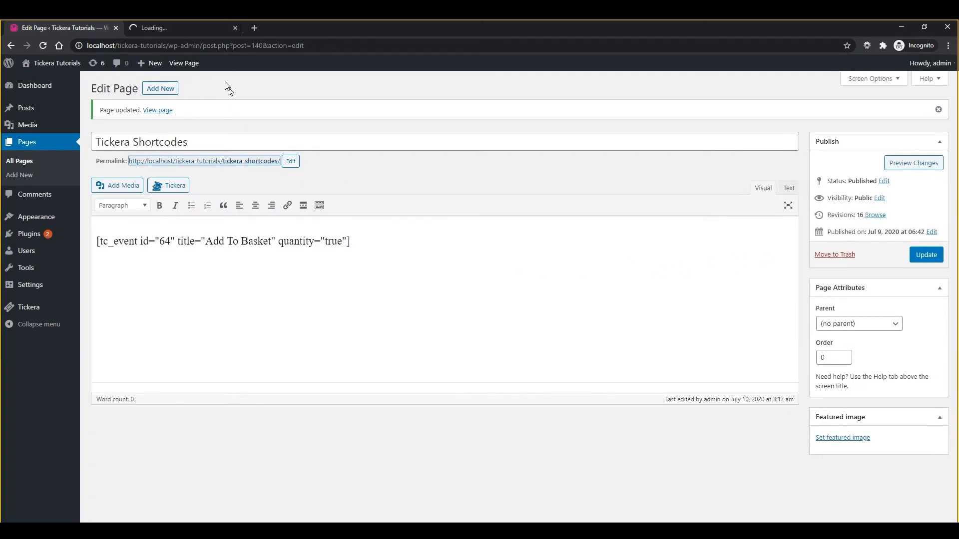
pyautogui.click(187, 26)
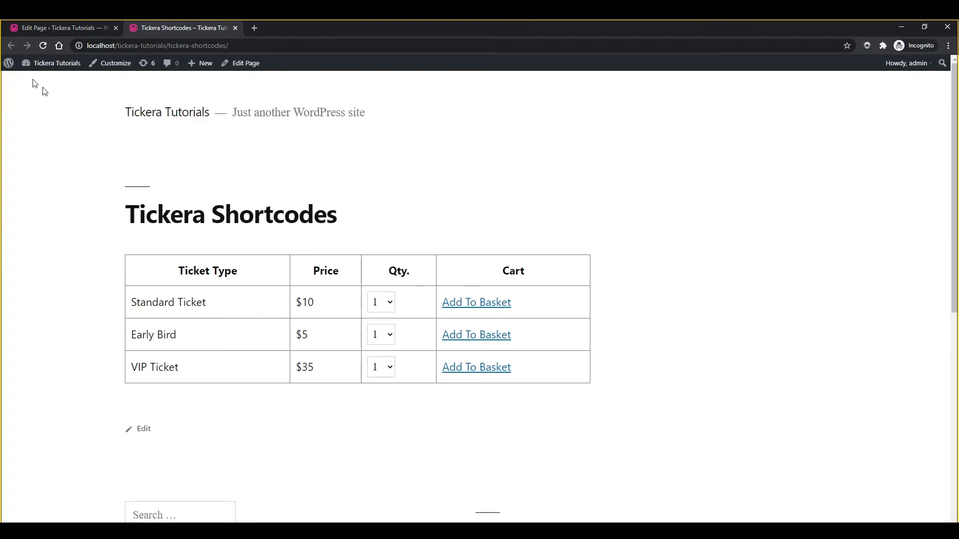
pyautogui.click(29, 28)
# Step: Write the label "Event Location:" in the page content and insert an Event Location shortcode for Tickera Fest 2020 after it
pyautogui.click(345, 323)
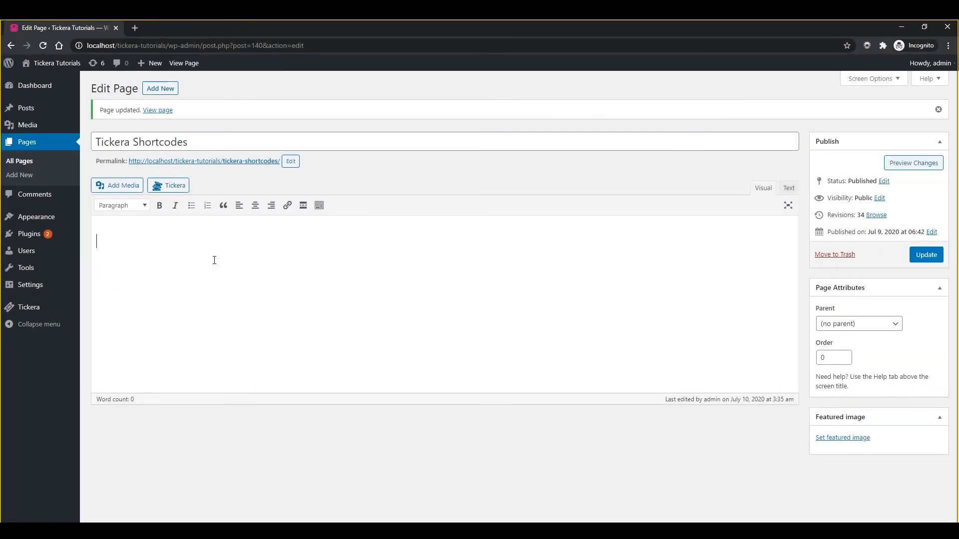
pyautogui.write('Ever')
pyautogui.press('BackSpace')
pyautogui.write('nt Location:')
pyautogui.click(168, 185)
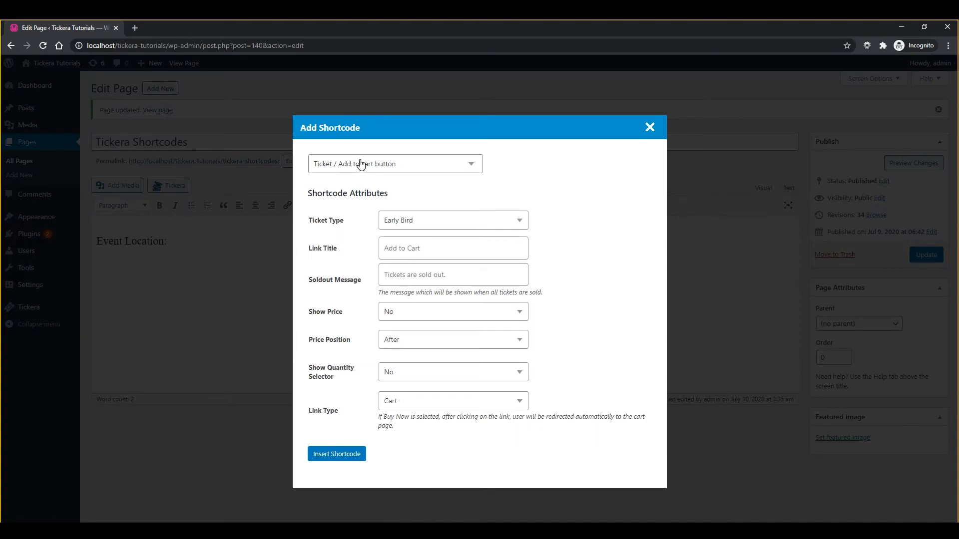
pyautogui.click(370, 165)
pyautogui.click(366, 208)
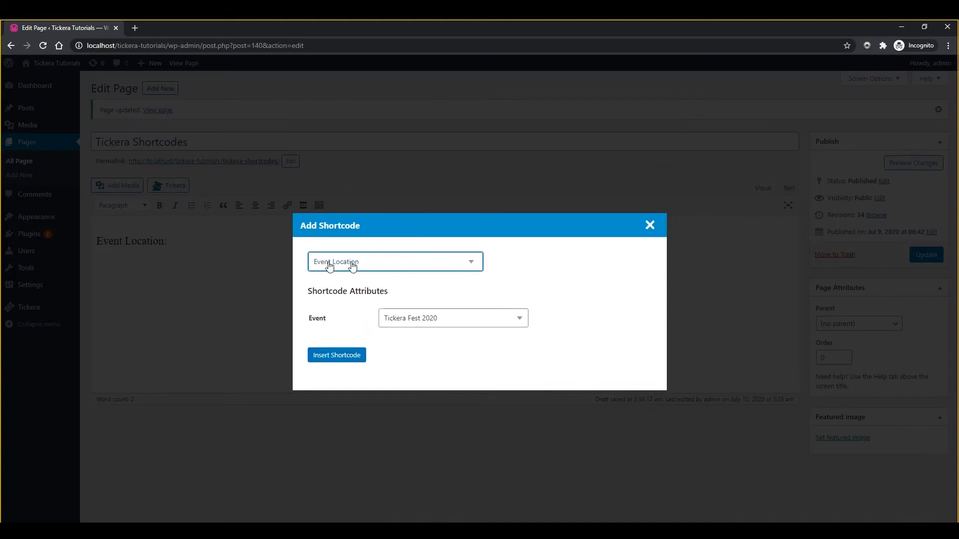
pyautogui.click(336, 355)
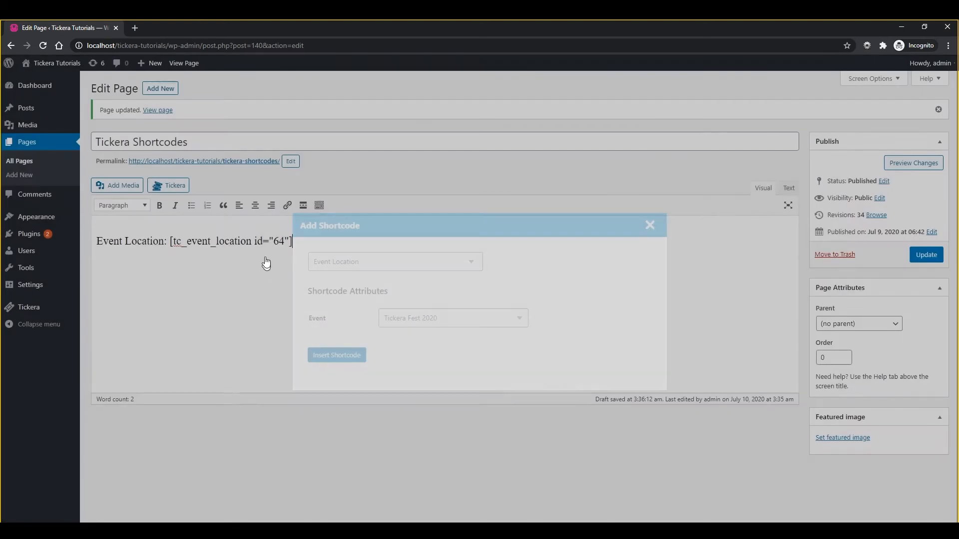
# Step: Make the event location shortcode bold and update the page
pyautogui.moveTo(170, 241); pyautogui.dragTo(293, 241)
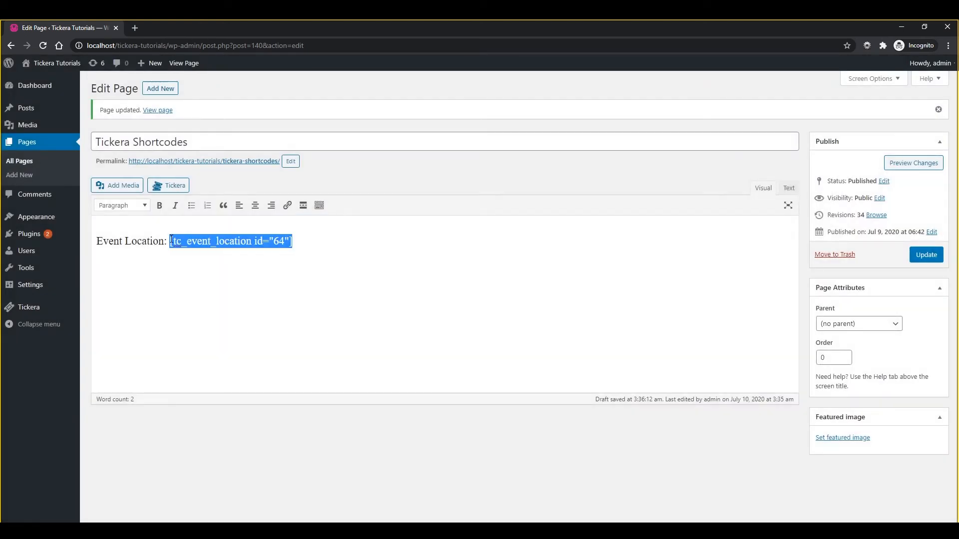
pyautogui.click(159, 205)
pyautogui.click(915, 253)
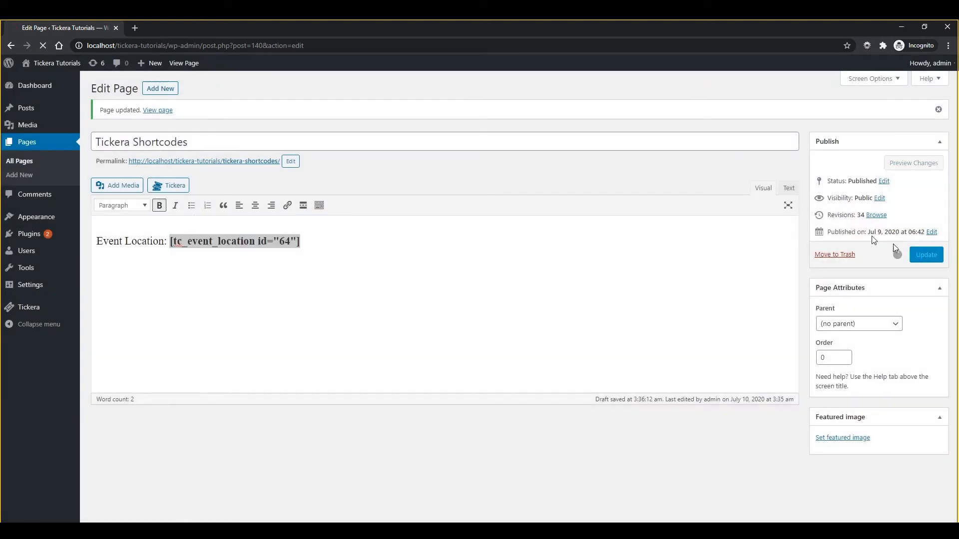
# Step: Open the published page in a new browser tab, examine the event location text, and return to the page editor
pyautogui.middleClick(190, 170)
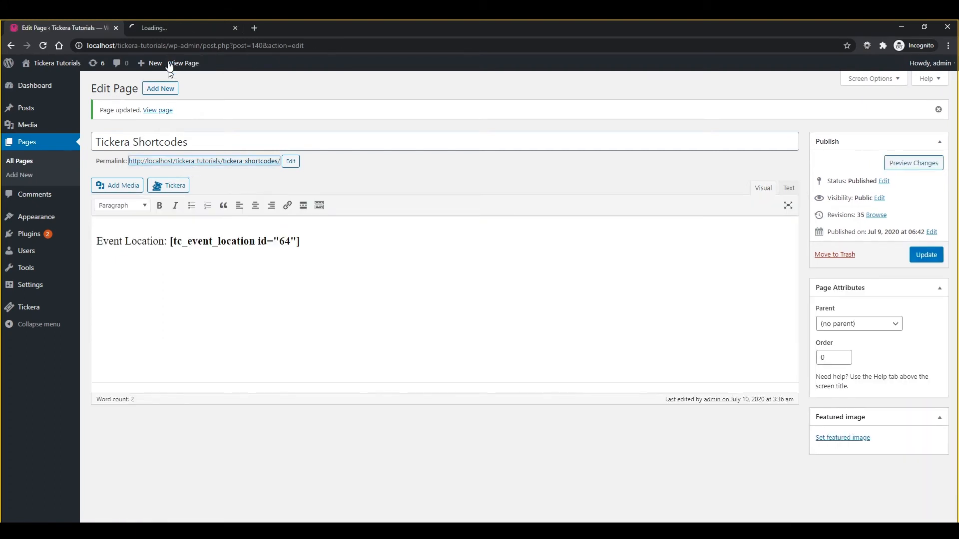
pyautogui.click(163, 26)
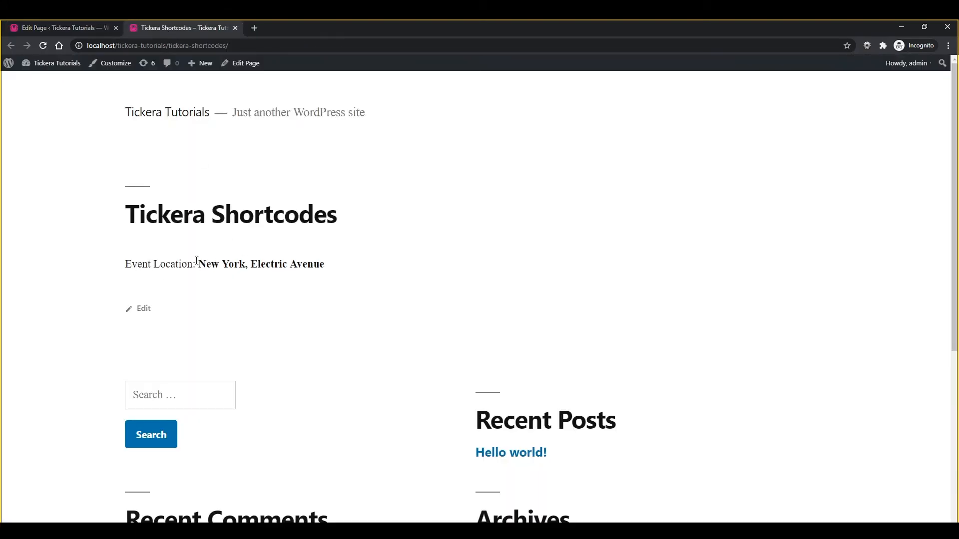
pyautogui.moveTo(196, 264); pyautogui.dragTo(329, 268)
pyautogui.click(61, 26)
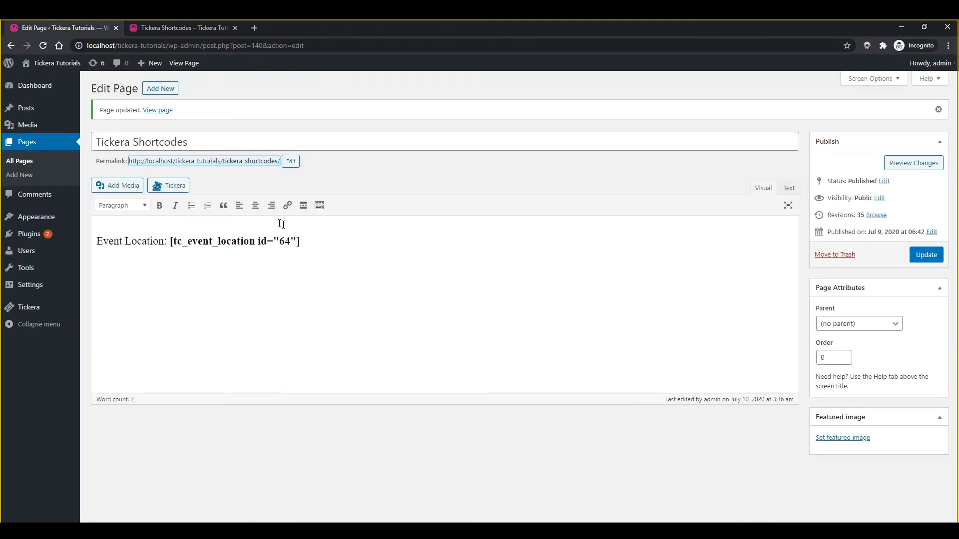
# Step: Add the label "Event Terms:" below the location line and insert an Event Terms & Conditions shortcode beneath it
pyautogui.click(350, 258)
pyautogui.press('Return')
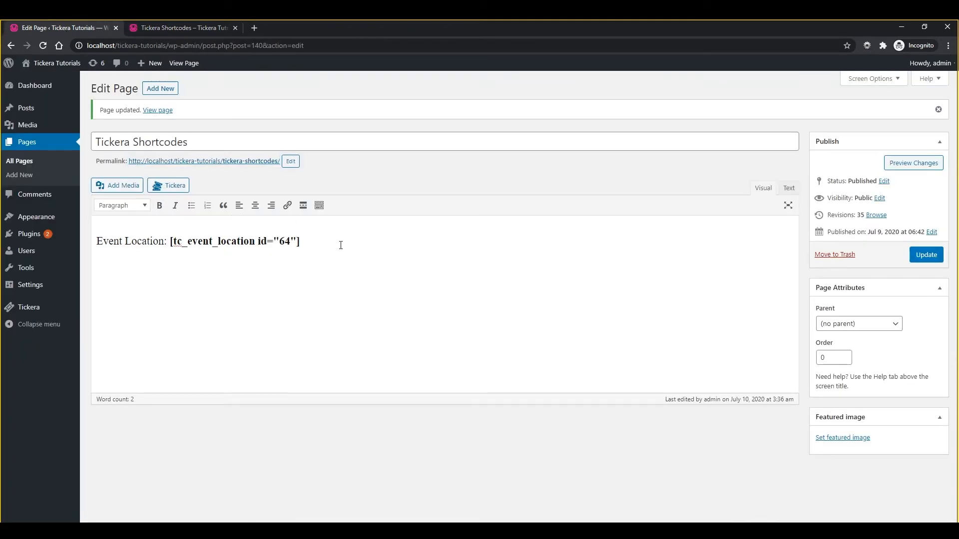
pyautogui.write('Event Terms:')
pyautogui.click(172, 188)
pyautogui.click(459, 169)
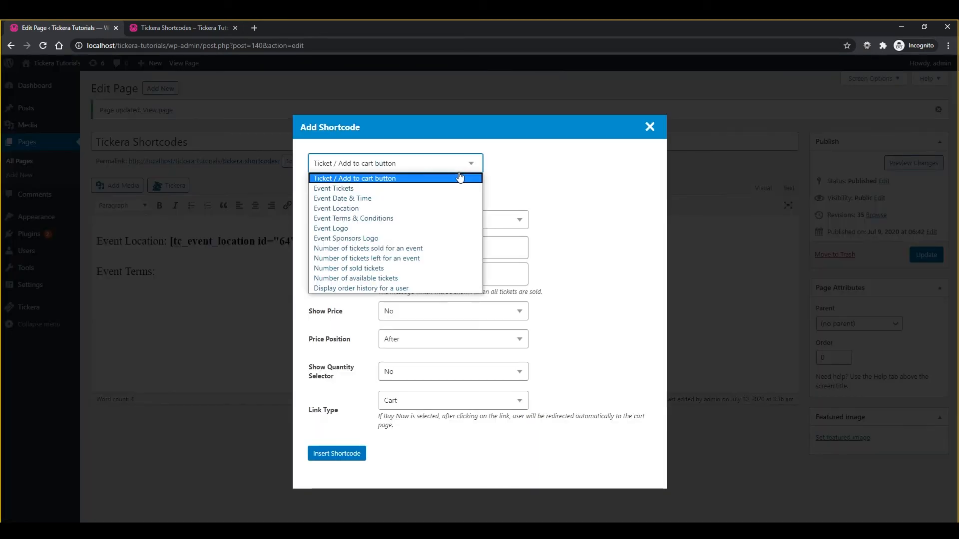
pyautogui.click(399, 218)
pyautogui.click(358, 355)
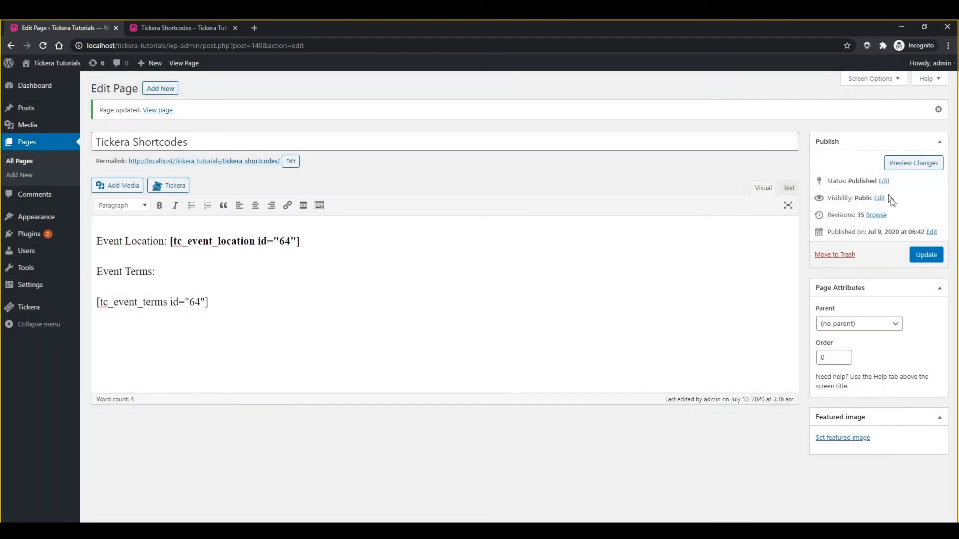
# Step: Update the page, reload its published version to check the event terms, and return to the page editor
pyautogui.click(924, 255)
pyautogui.click(166, 31)
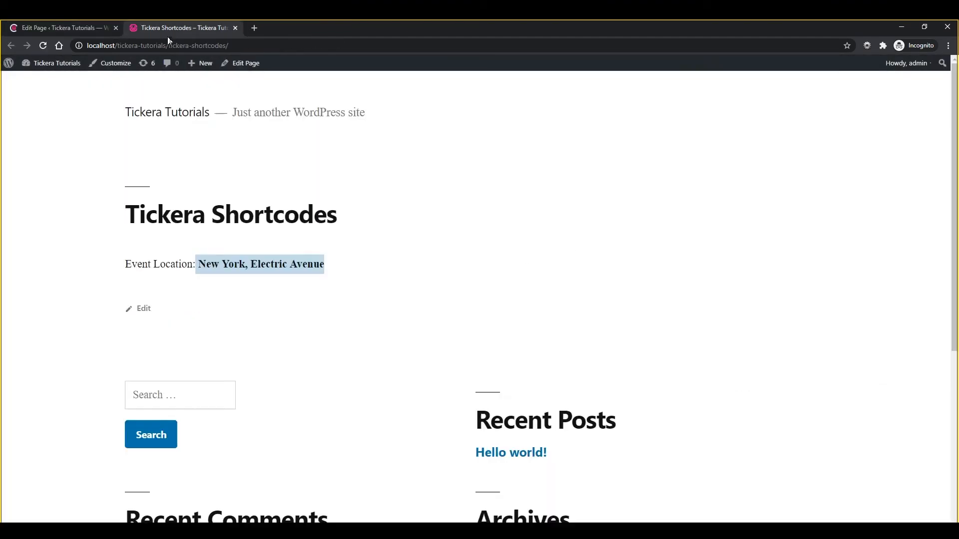
pyautogui.press('F5')
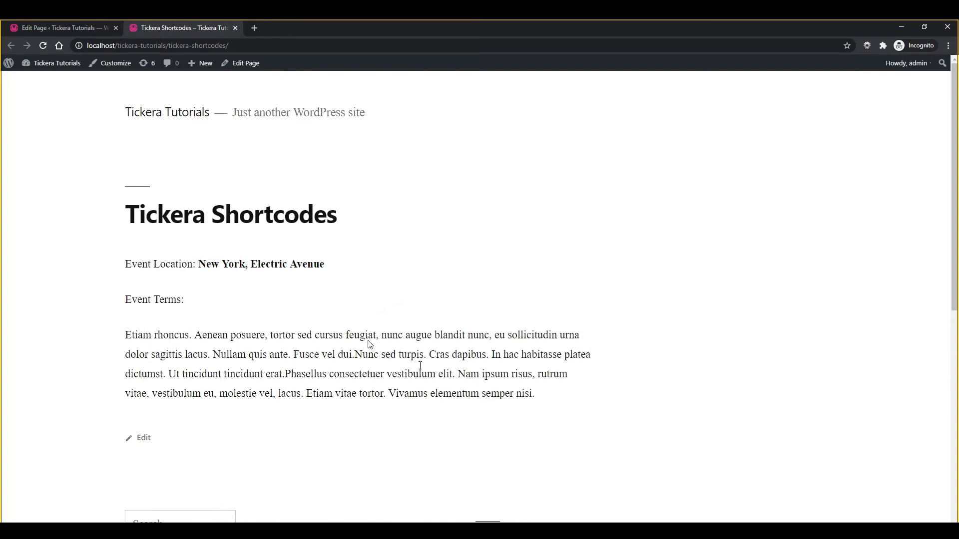
pyautogui.click(38, 27)
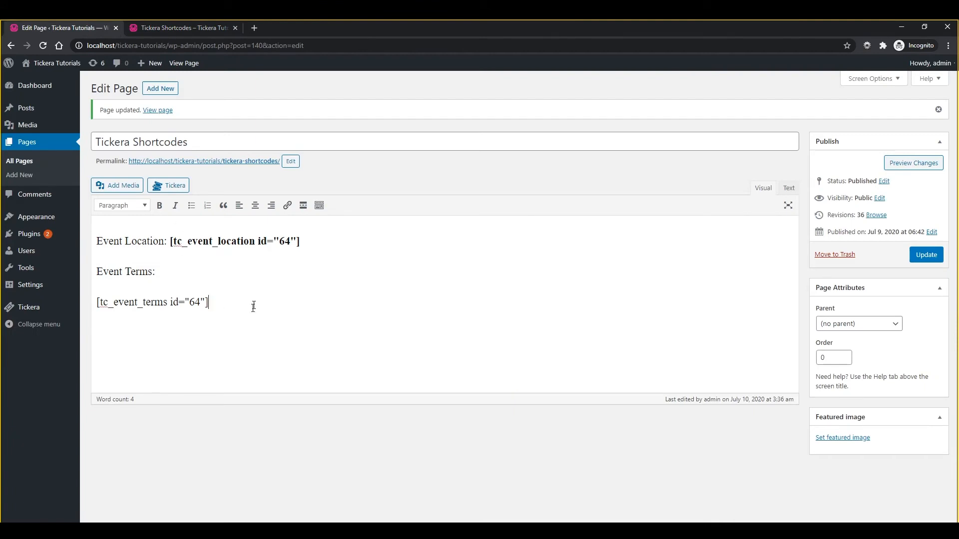
# Step: Add the label "Event Sponsors:" below the terms shortcode and insert an Event Logo shortcode for Tickera Fest 2020 beneath it
pyautogui.write('Event Sponsors:')
pyautogui.press('Return')
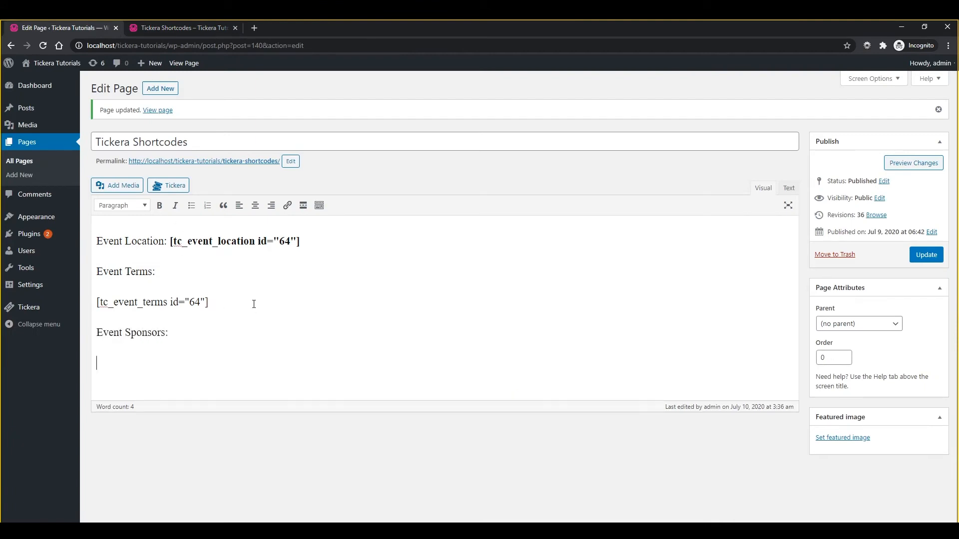
pyautogui.click(173, 188)
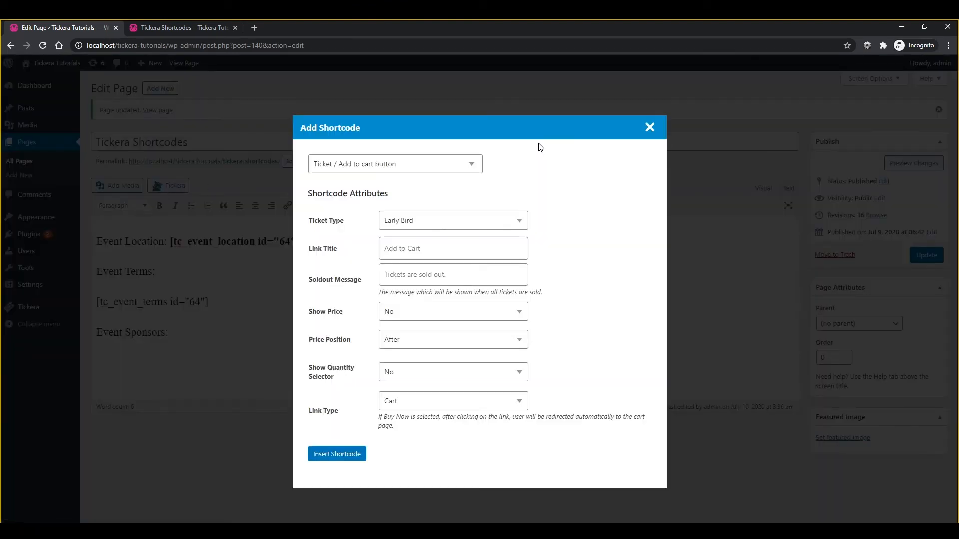
pyautogui.click(469, 163)
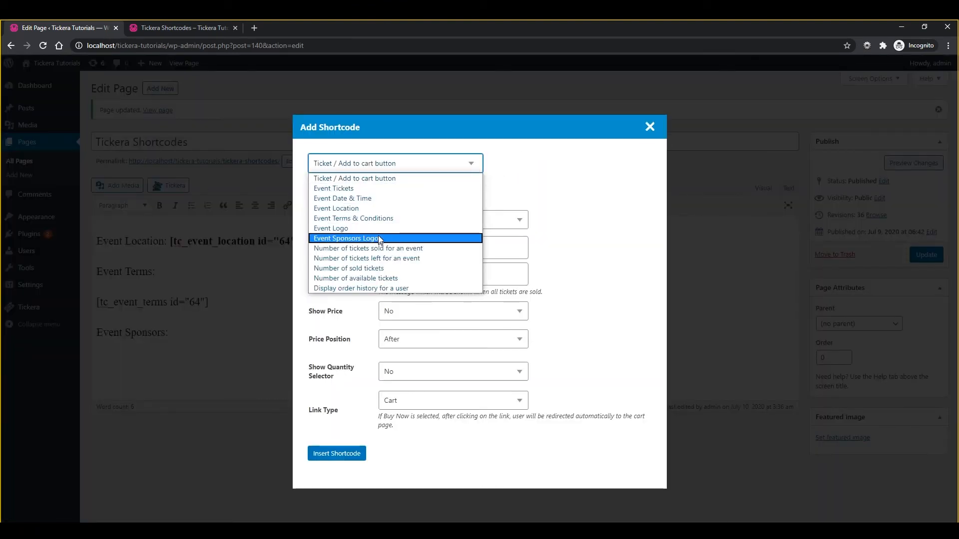
pyautogui.click(379, 231)
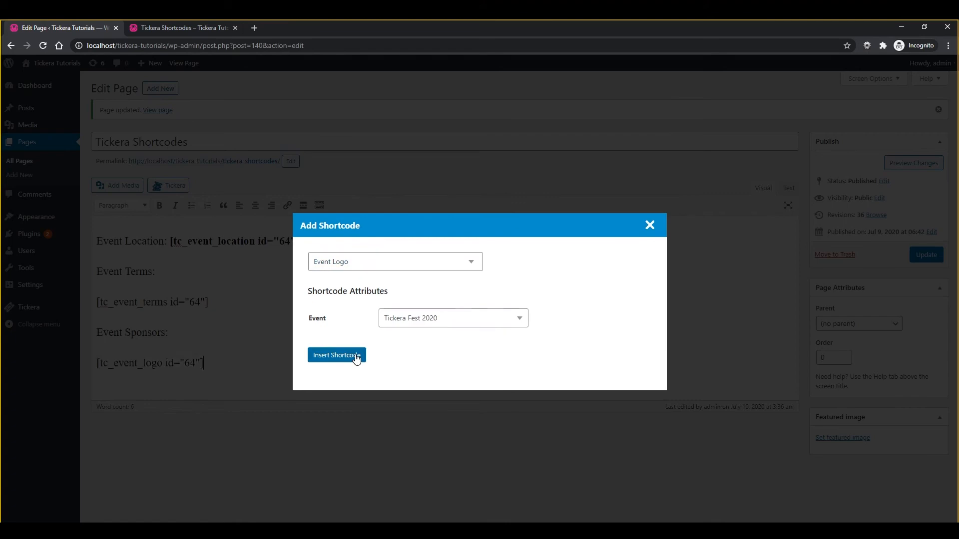
pyautogui.click(355, 356)
# Step: Insert an Event Sponsors Logo shortcode for Tickera Fest 2020 beneath the event logo shortcode
pyautogui.click(175, 186)
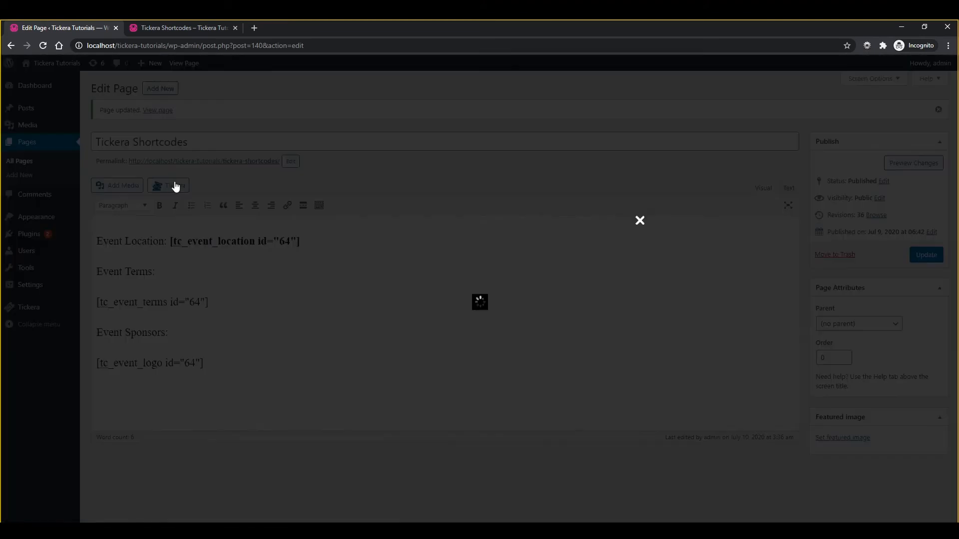
pyautogui.click(418, 262)
pyautogui.click(384, 337)
pyautogui.click(355, 355)
# Step: Update the page and reload its published version to check the event logo and sponsors logo
pyautogui.click(929, 254)
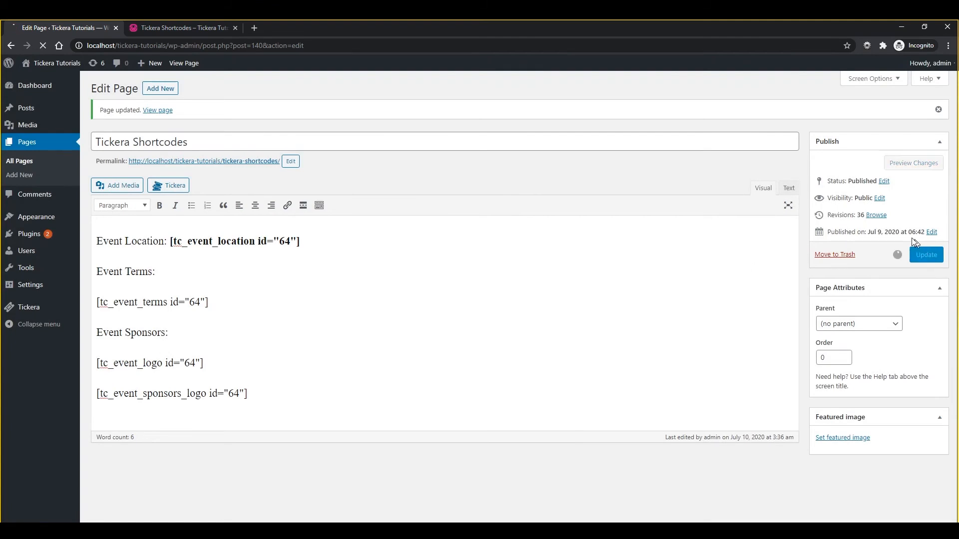
pyautogui.click(182, 26)
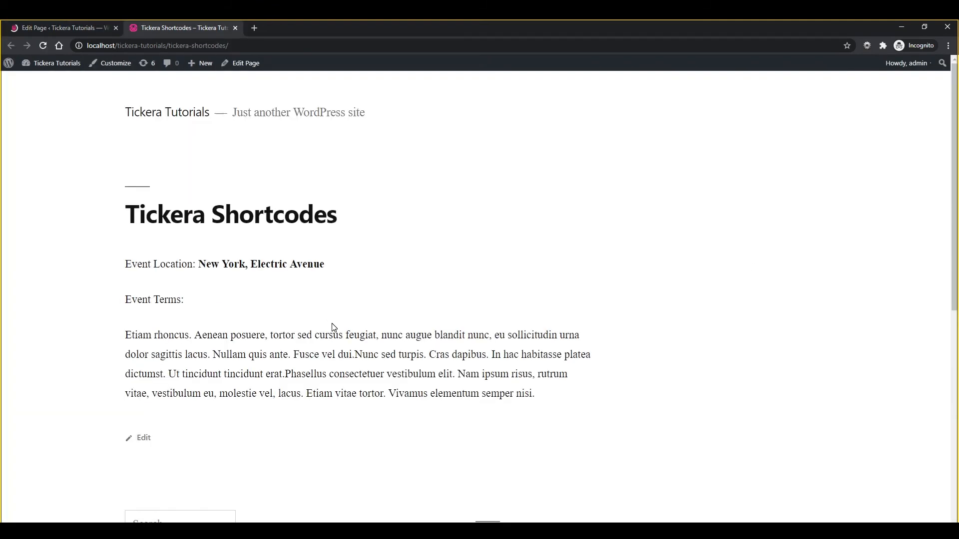
pyautogui.press('F5')
pyautogui.scroll(-4, 332, 335)
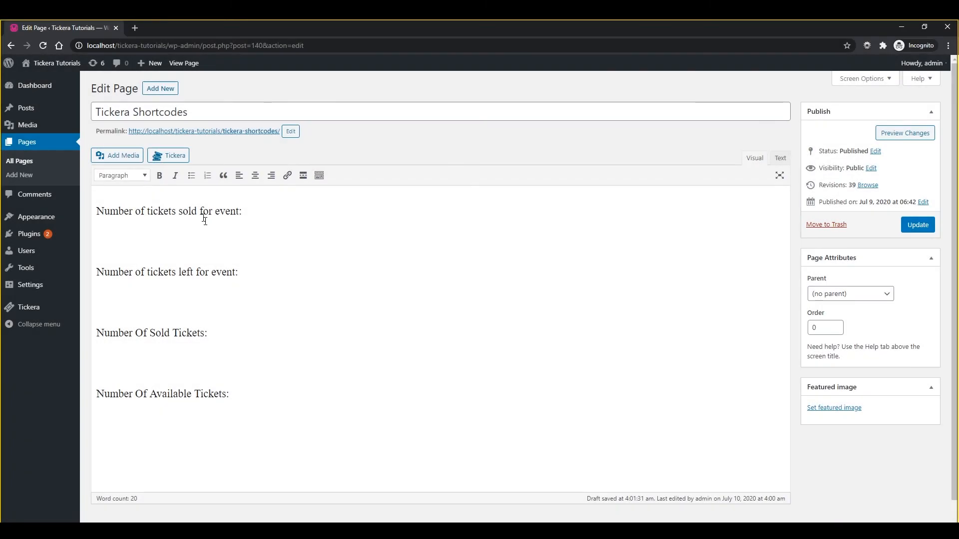
# Step: Insert a "Number of tickets sold for an event" shortcode for Tickera Fest 2020 beneath the label "Number of tickets sold for event:"
pyautogui.click(180, 155)
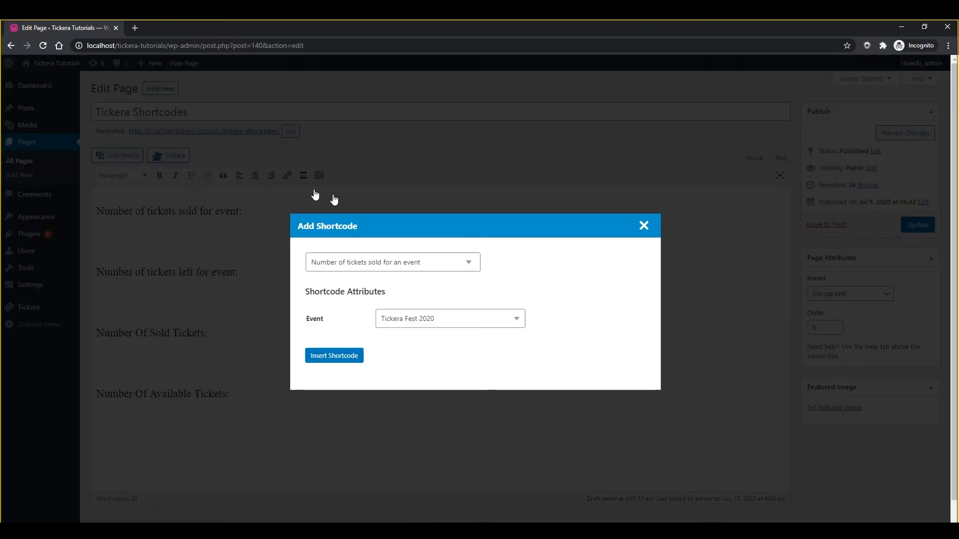
pyautogui.click(422, 265)
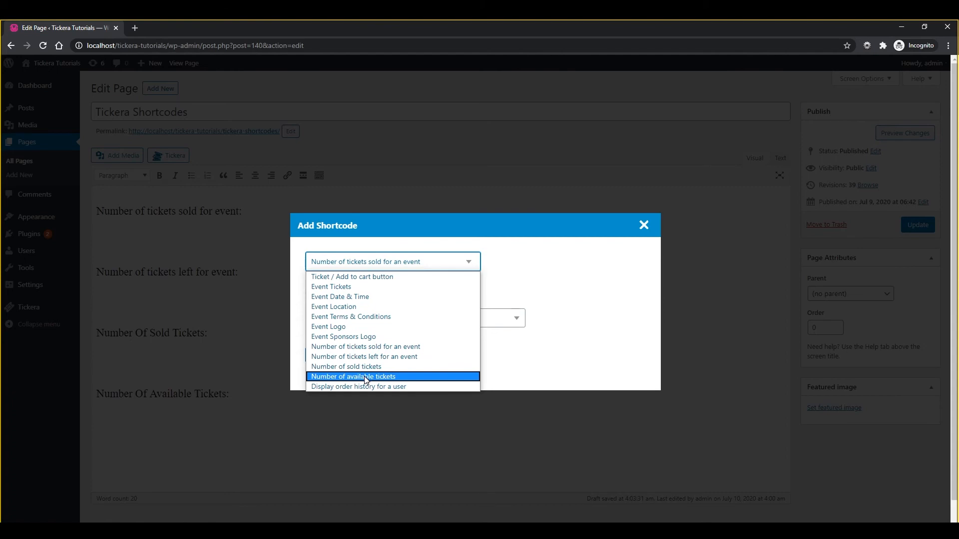
pyautogui.click(366, 347)
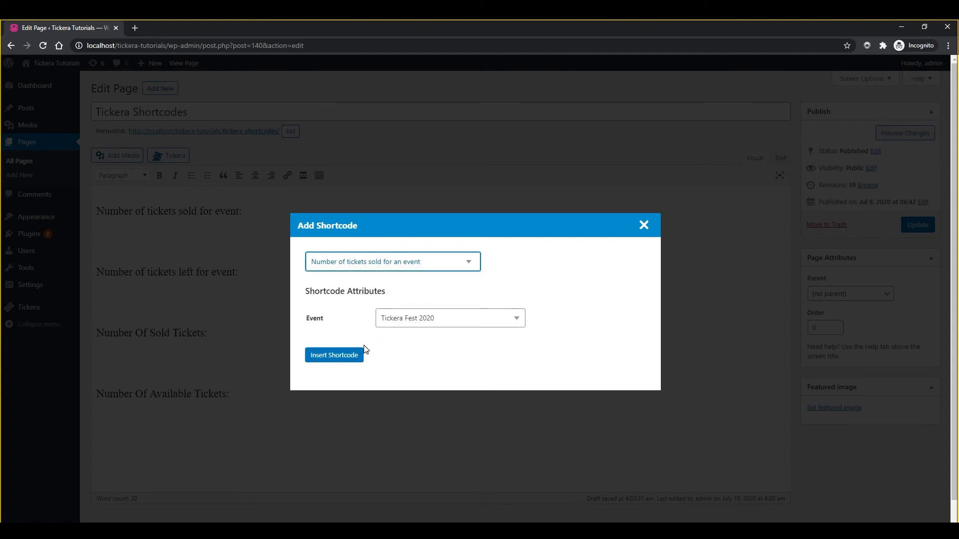
pyautogui.click(355, 355)
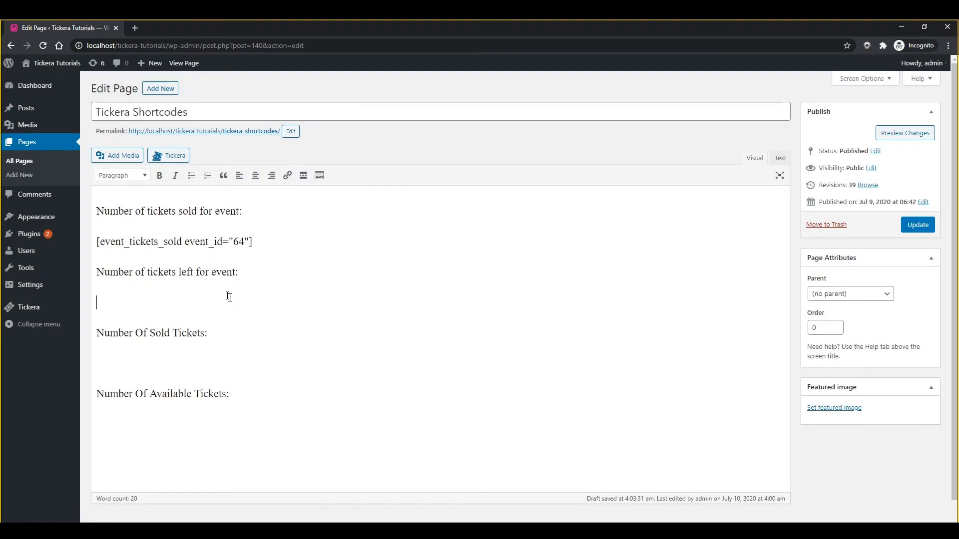
# Step: Insert a "Number of tickets left for an event" shortcode for Tickera Fest 2020 beneath the label "Number of tickets left for event:"
pyautogui.click(172, 157)
pyautogui.click(357, 260)
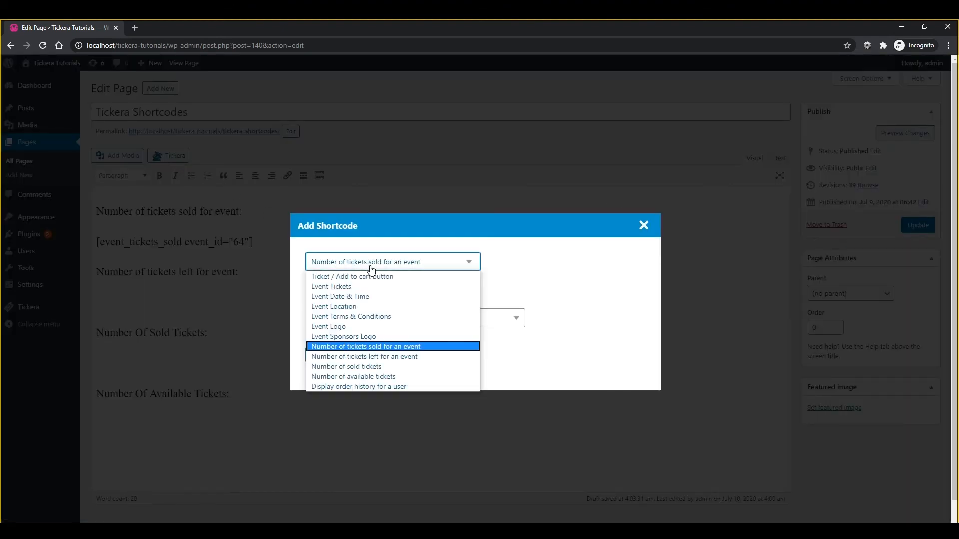
pyautogui.click(367, 357)
pyautogui.click(343, 356)
# Step: Insert a "Number of sold tickets" shortcode for Standard Ticket beneath both the "Number Of Sold Tickets:" and "Number Of Available Tickets:" labels
pyautogui.click(231, 359)
pyautogui.click(171, 156)
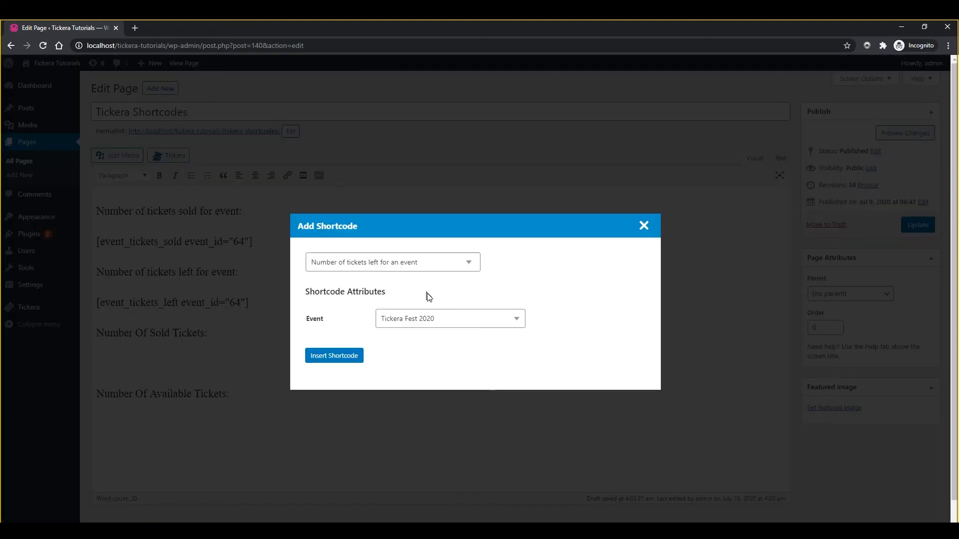
pyautogui.click(402, 265)
pyautogui.click(384, 366)
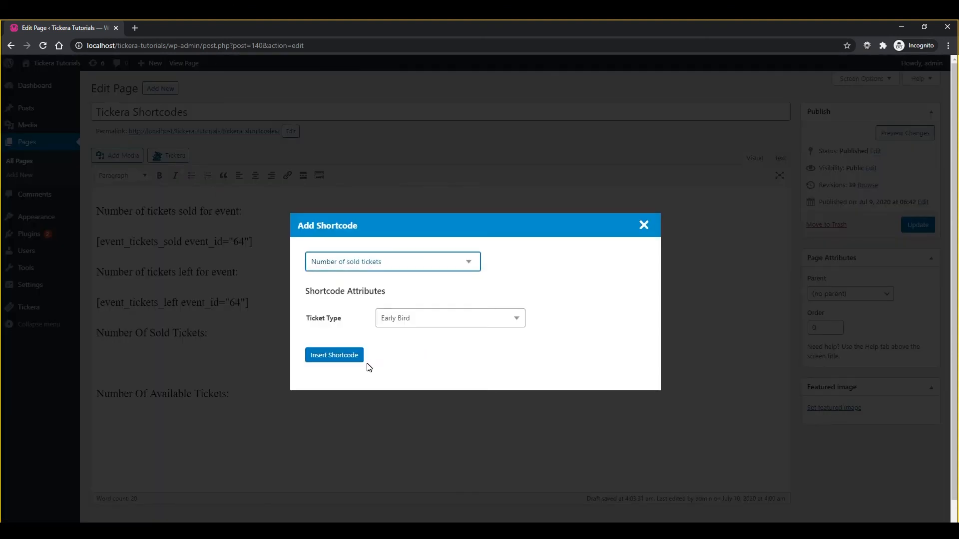
pyautogui.click(415, 318)
pyautogui.click(405, 373)
pyautogui.click(334, 355)
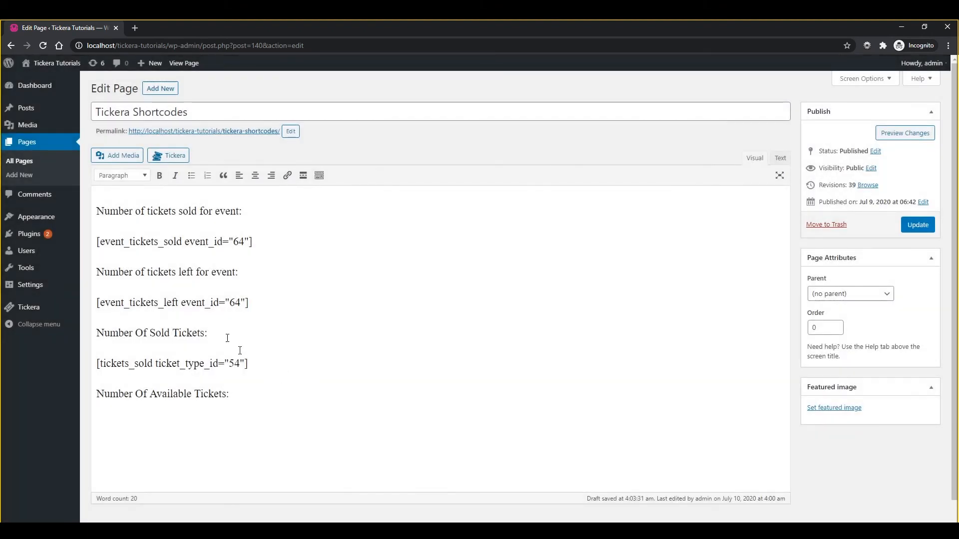
pyautogui.click(170, 156)
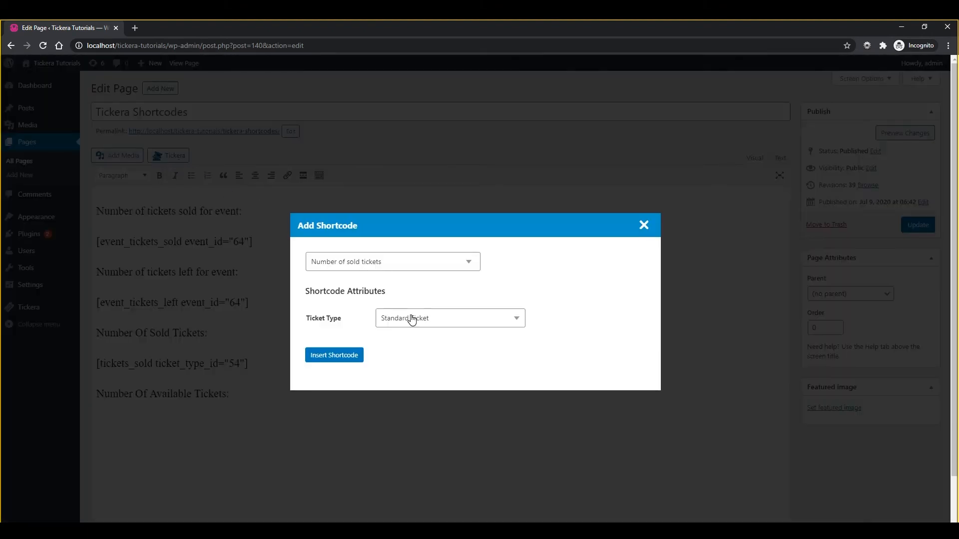
pyautogui.click(335, 354)
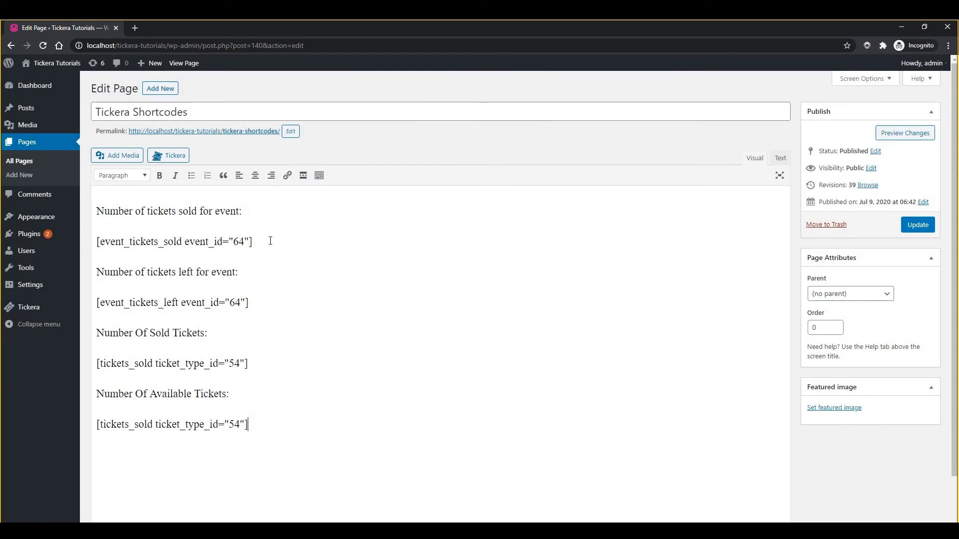
# Step: Format each of the four ticket count shortcodes as Heading 4
pyautogui.moveTo(265, 241); pyautogui.dragTo(96, 241)
pyautogui.click(123, 175)
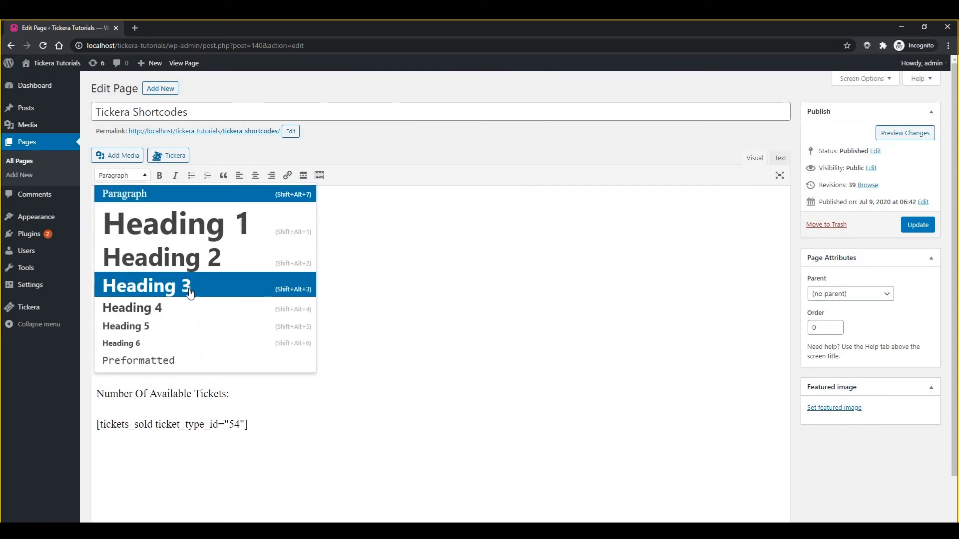
pyautogui.click(190, 308)
pyautogui.moveTo(248, 303); pyautogui.dragTo(95, 303)
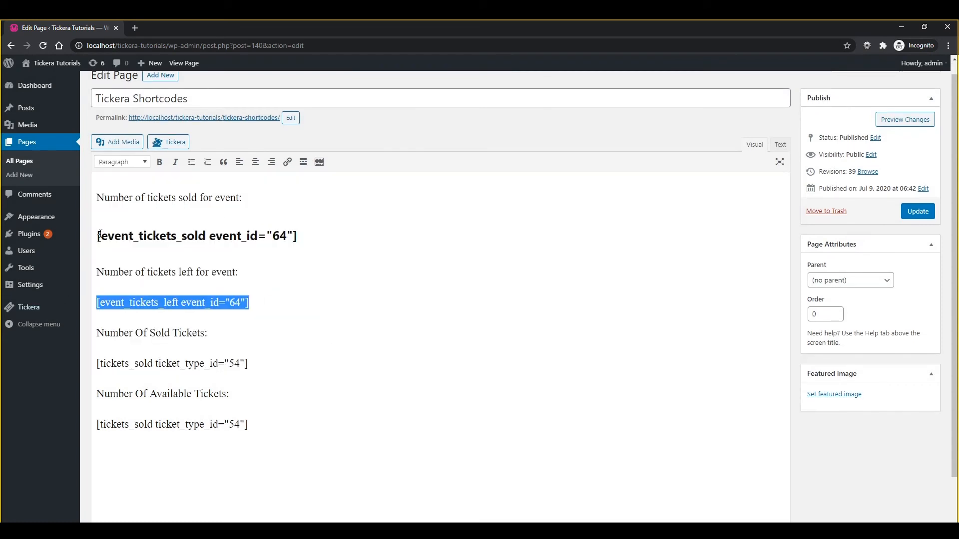
pyautogui.click(122, 162)
pyautogui.click(179, 293)
pyautogui.moveTo(264, 364); pyautogui.dragTo(96, 363)
pyautogui.click(120, 149)
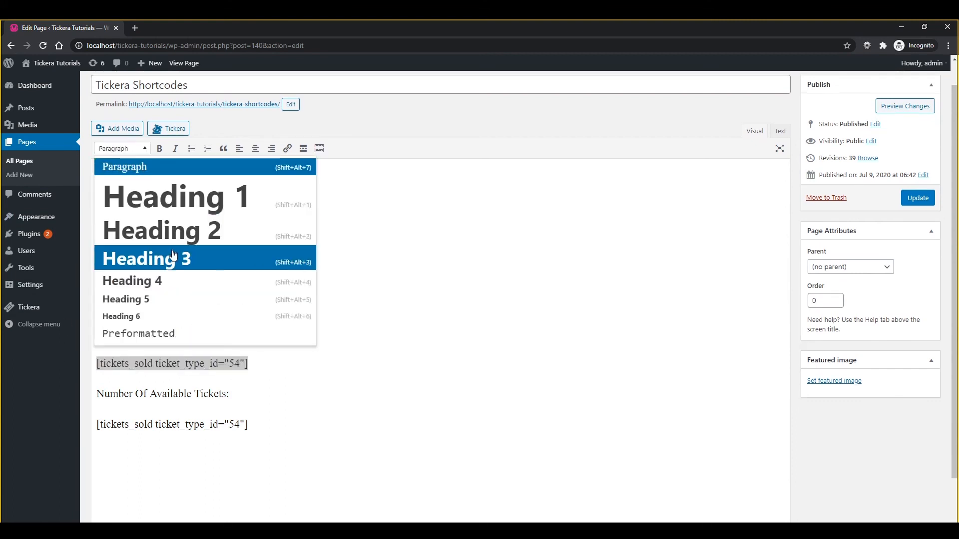
pyautogui.click(178, 281)
pyautogui.moveTo(254, 424); pyautogui.dragTo(96, 423)
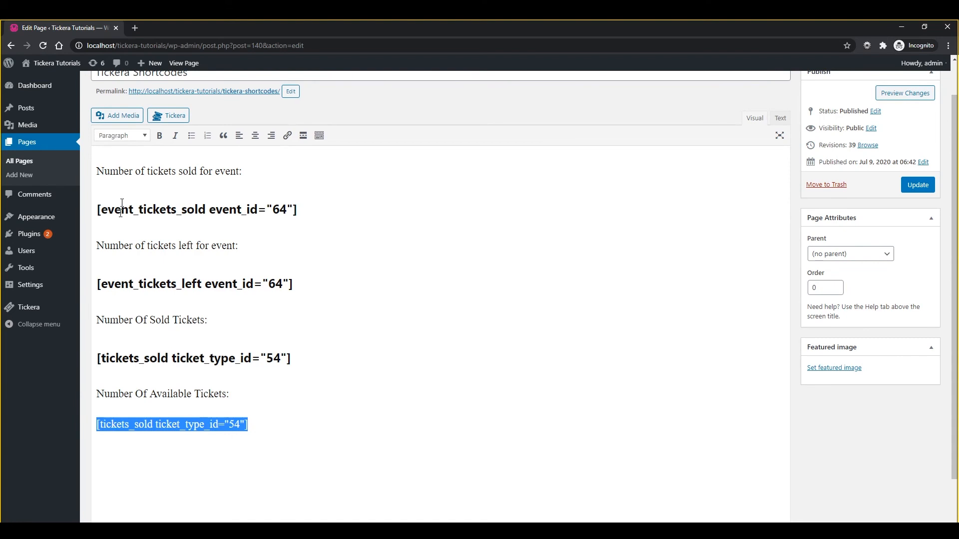
pyautogui.click(122, 135)
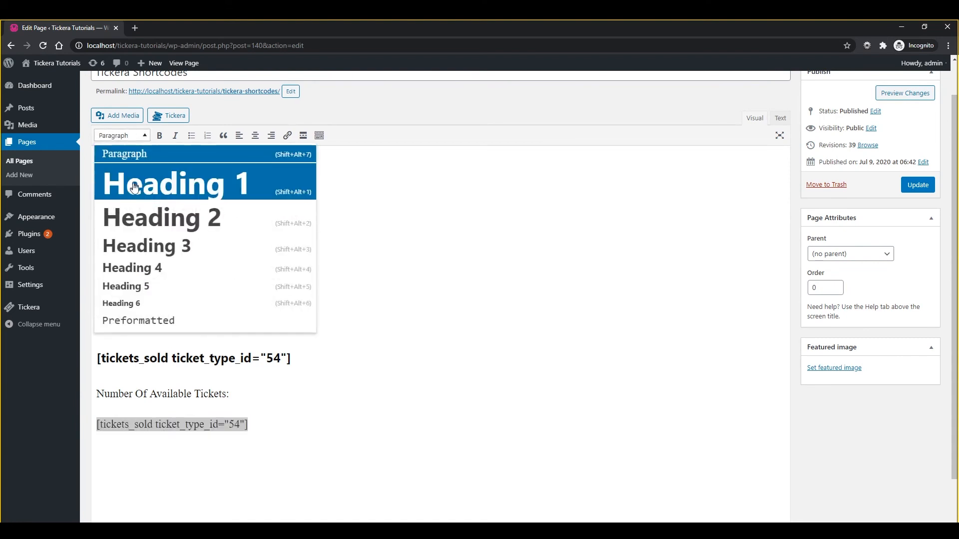
pyautogui.click(169, 270)
# Step: Update the page, open its published version in a new browser tab to examine the ticket counts, and return to the page editor
pyautogui.click(920, 177)
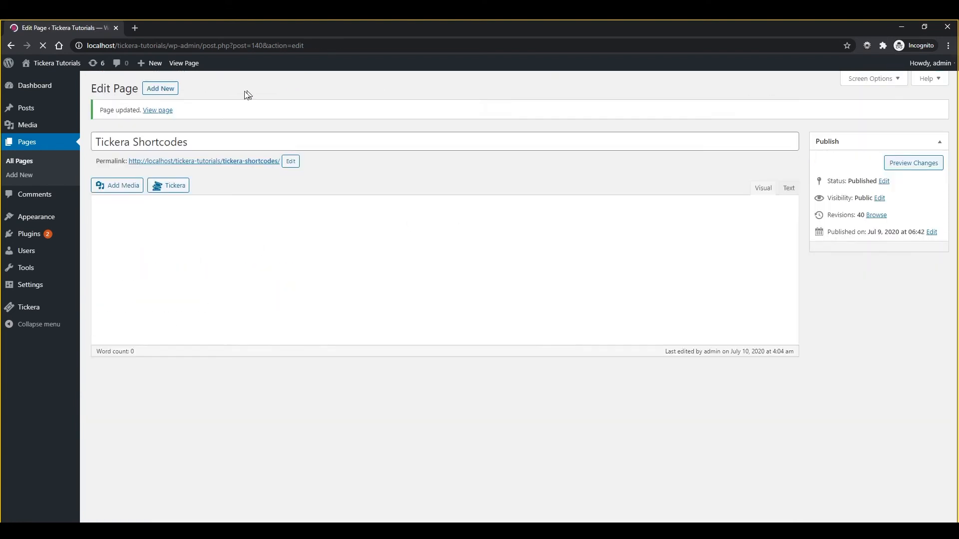
pyautogui.click(216, 152)
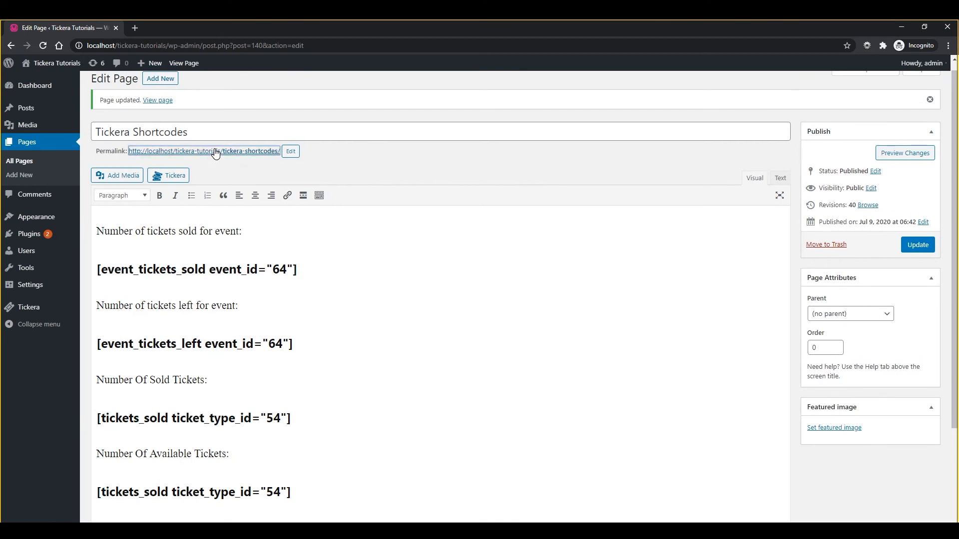
pyautogui.click(163, 28)
pyautogui.scroll(-2, 321, 222)
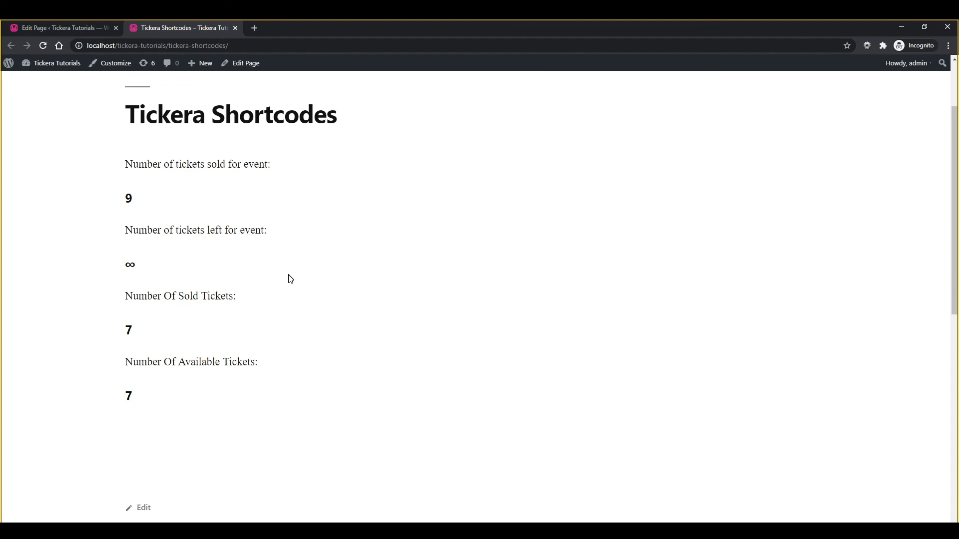
pyautogui.moveTo(180, 276); pyautogui.dragTo(94, 263)
pyautogui.click(310, 271)
pyautogui.click(72, 28)
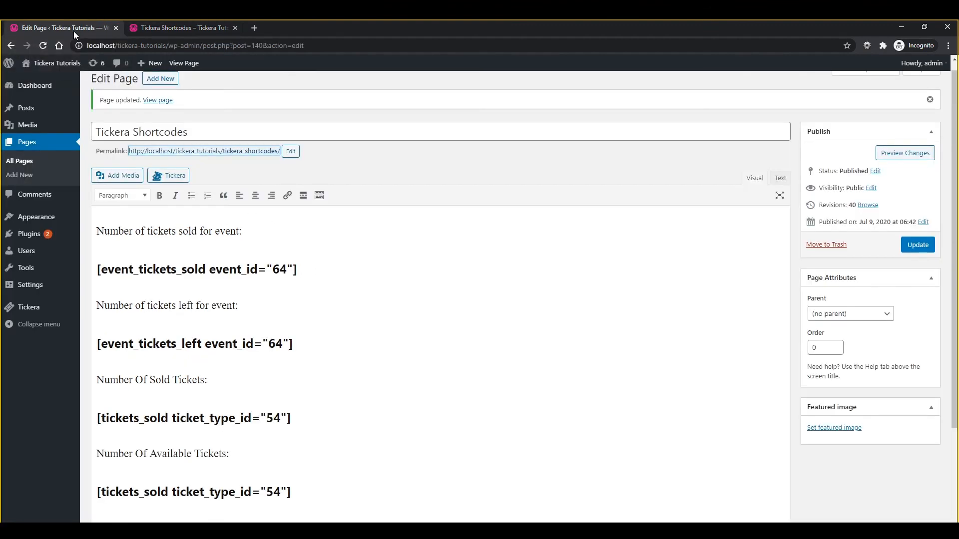
# Step: Replace all of the page content with a "Display order history for a user" shortcode
pyautogui.click(449, 439)
pyautogui.hotkey('ctrl', 'a')
pyautogui.press('Delete')
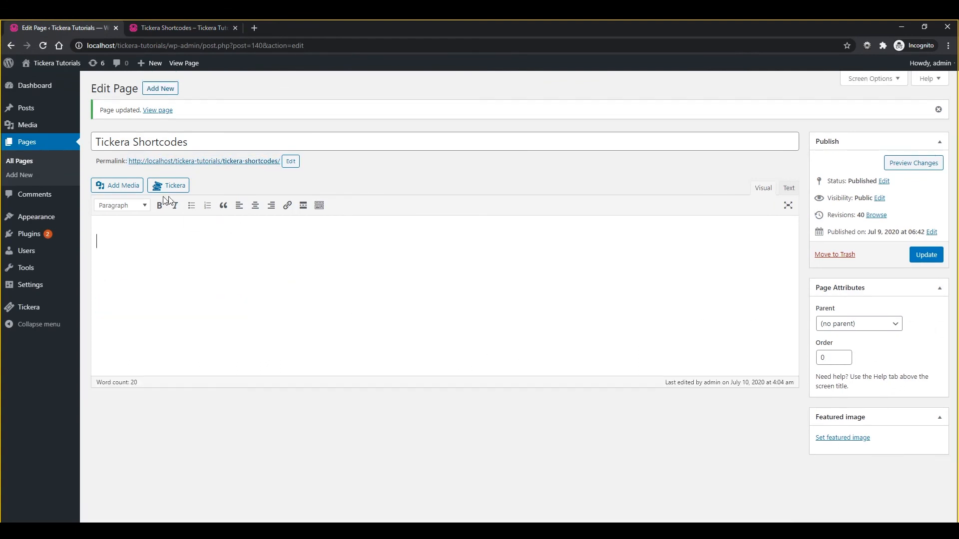
pyautogui.click(168, 185)
pyautogui.click(395, 164)
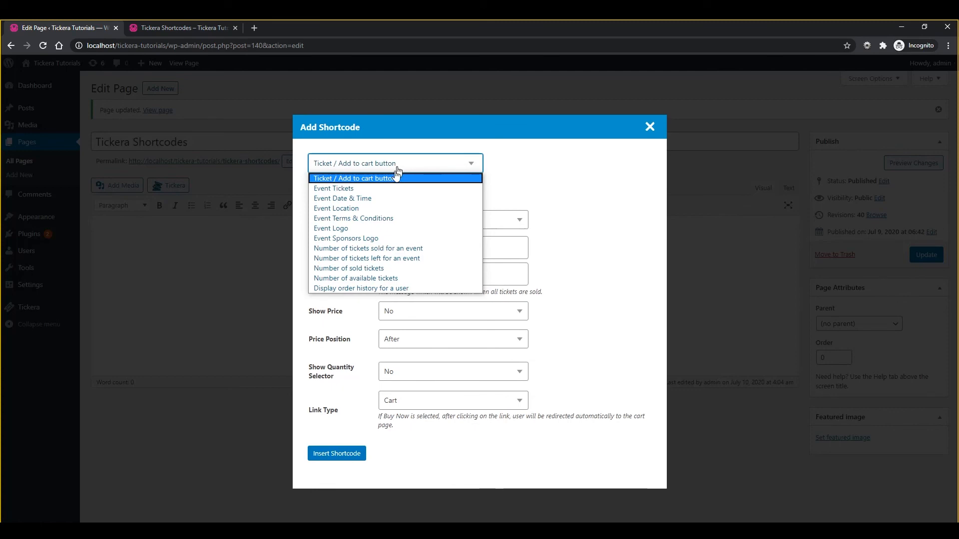
pyautogui.click(382, 288)
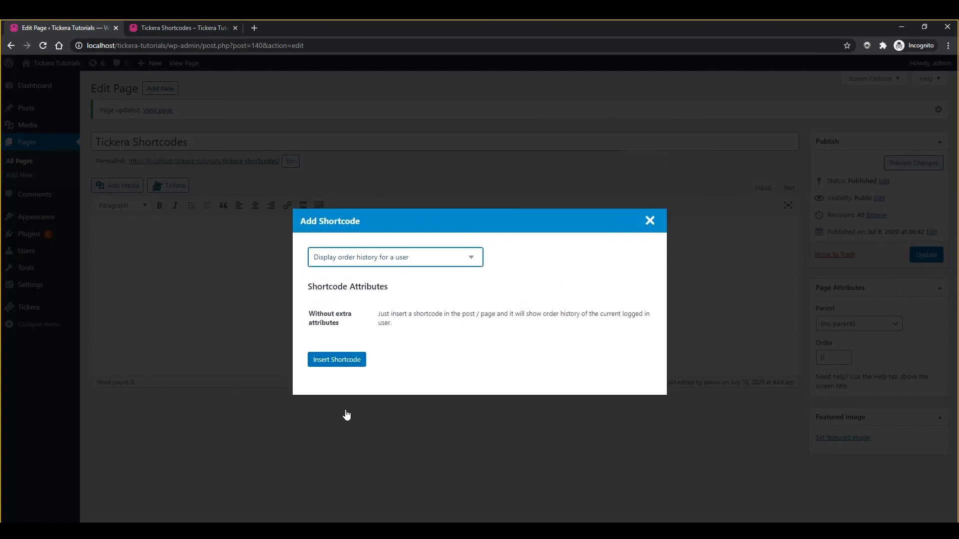
pyautogui.click(336, 360)
# Step: Update the page and open its published version in a new browser tab to examine the order history table
pyautogui.click(921, 257)
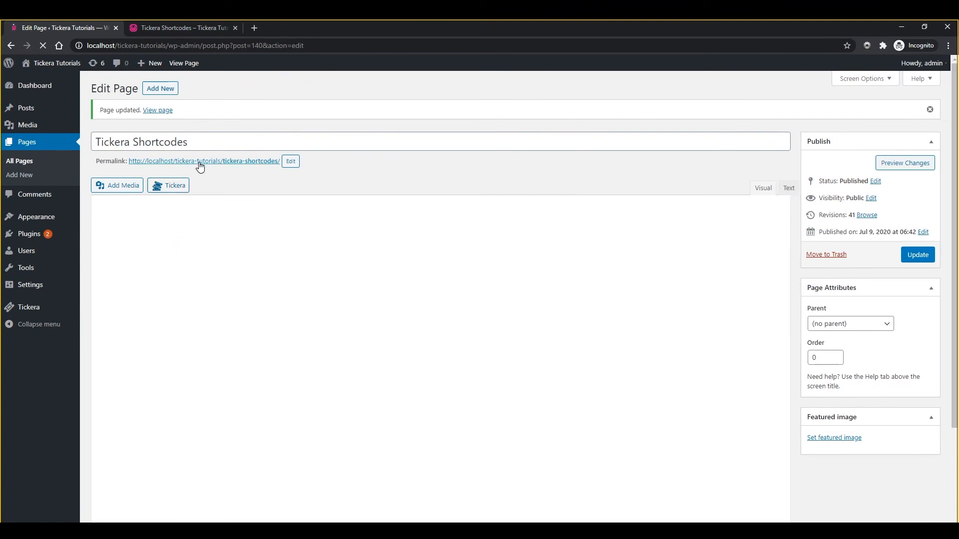
pyautogui.middleClick(200, 161)
pyautogui.click(312, 29)
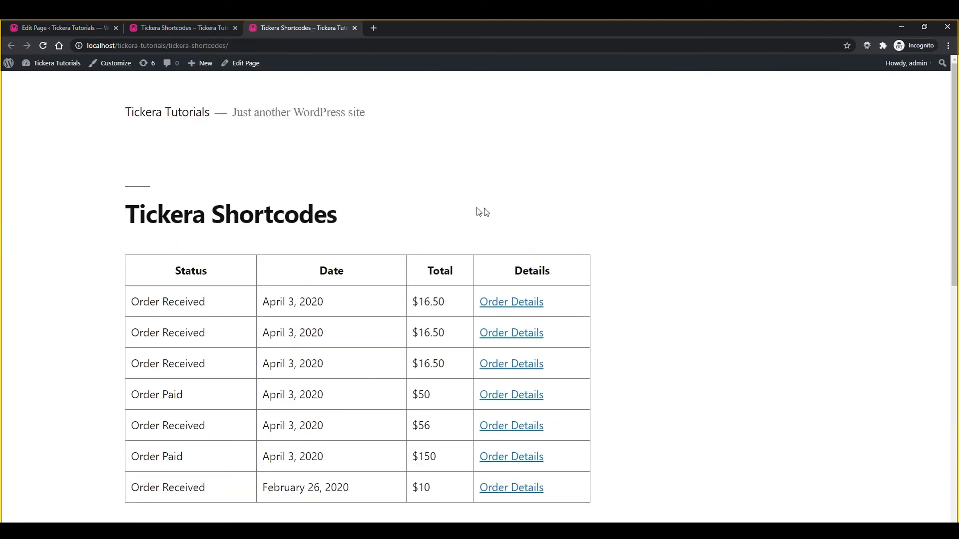
pyautogui.scroll(-1, 505, 194)
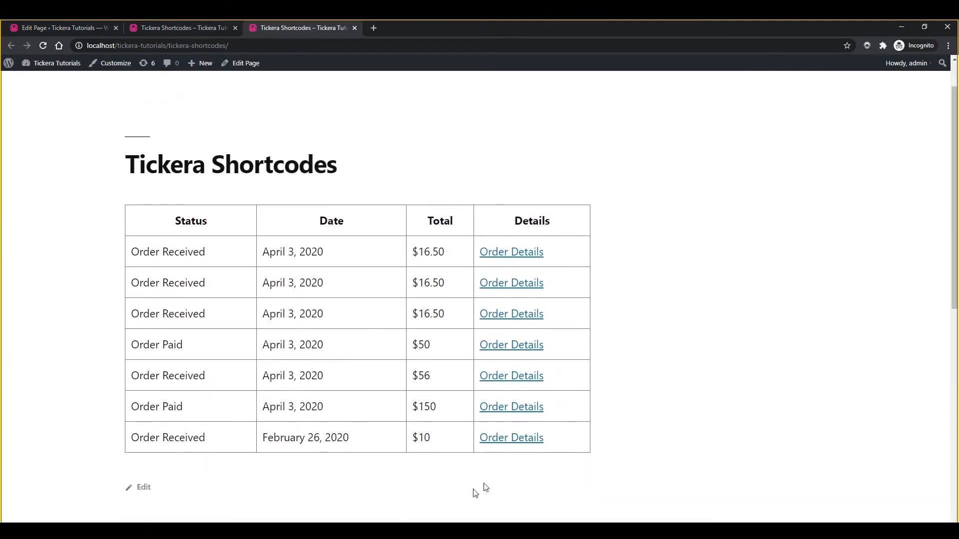